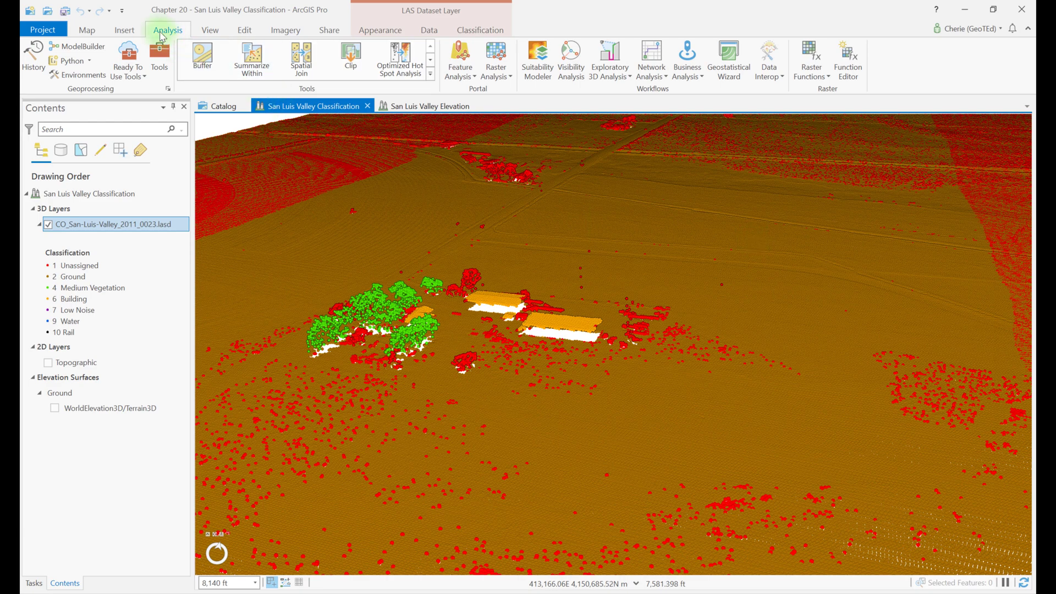
Step: Browse the 3D Analyst LAS Dataset toolsets, LAS Classification and LAS Conversion, then close the toolboxes
click(159, 57)
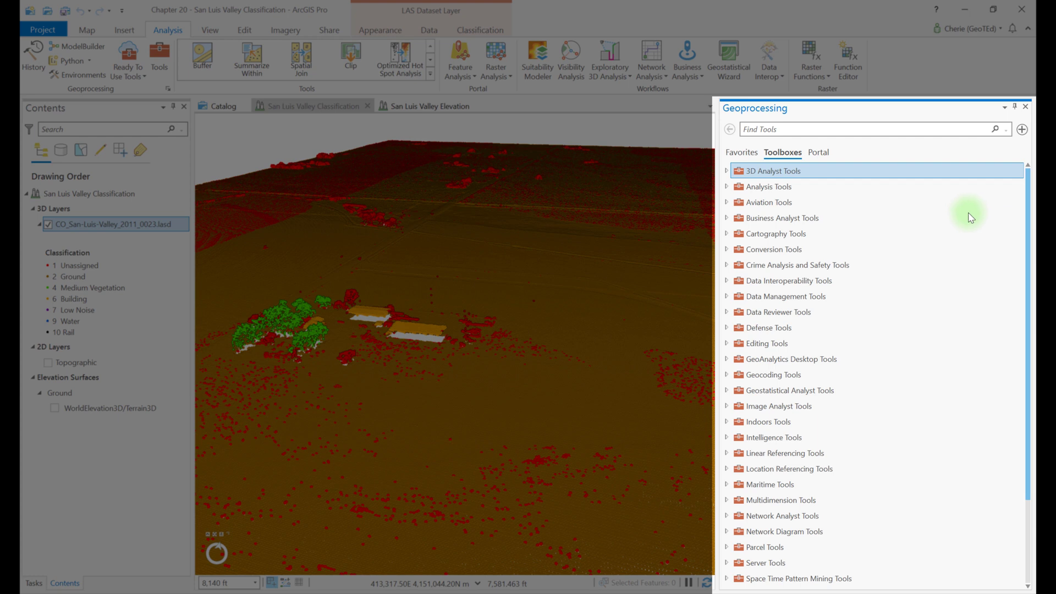
click(727, 171)
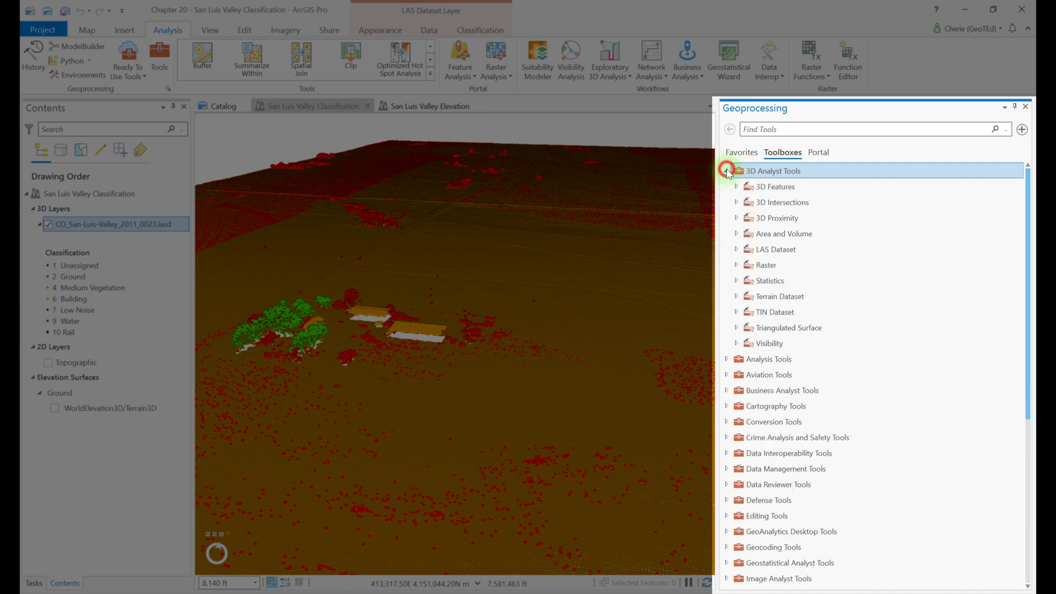
click(737, 250)
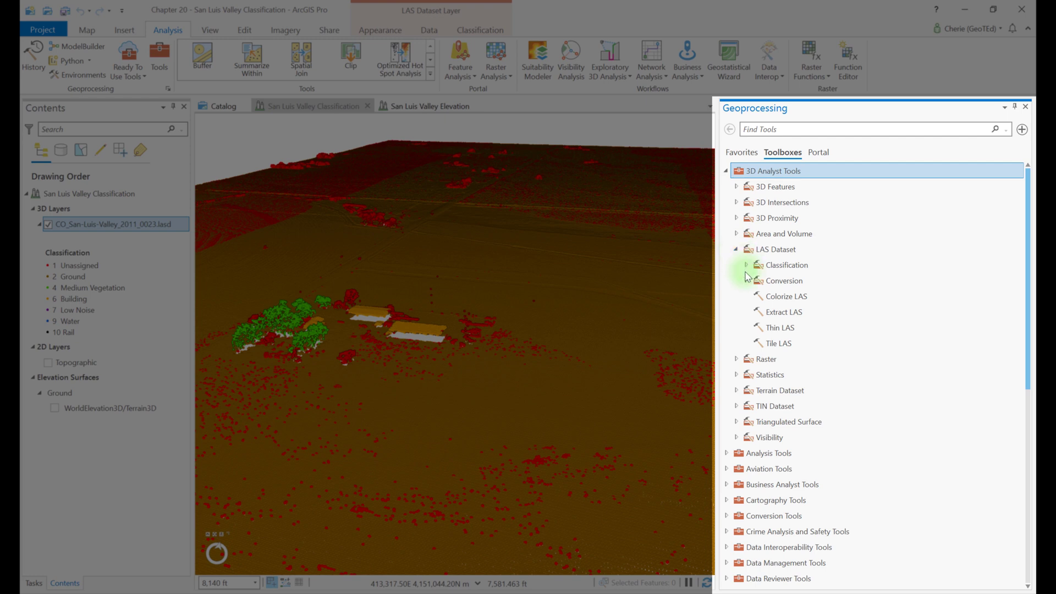
click(747, 266)
click(747, 406)
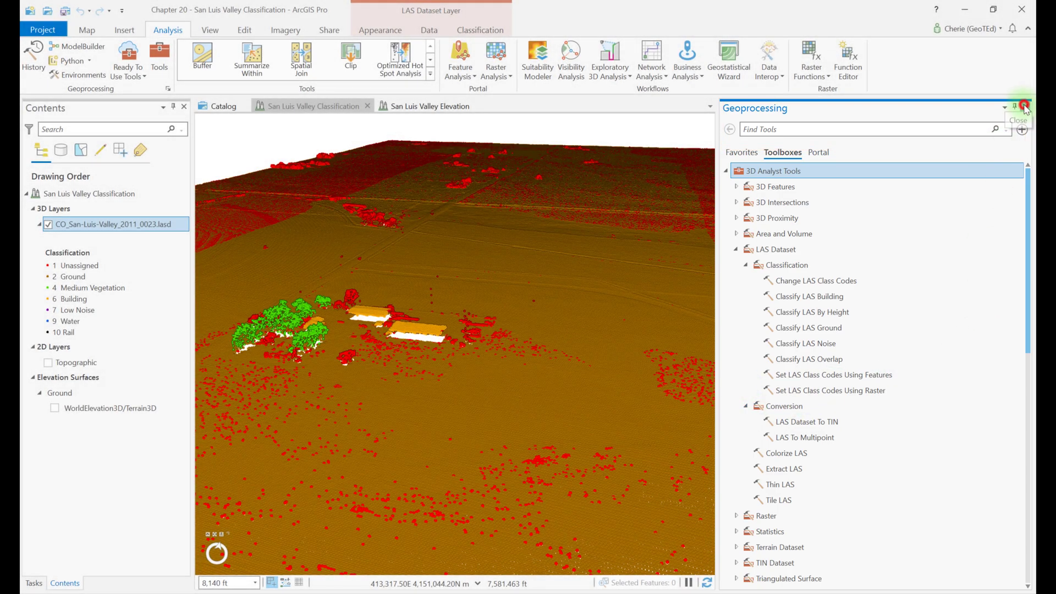
click(1024, 105)
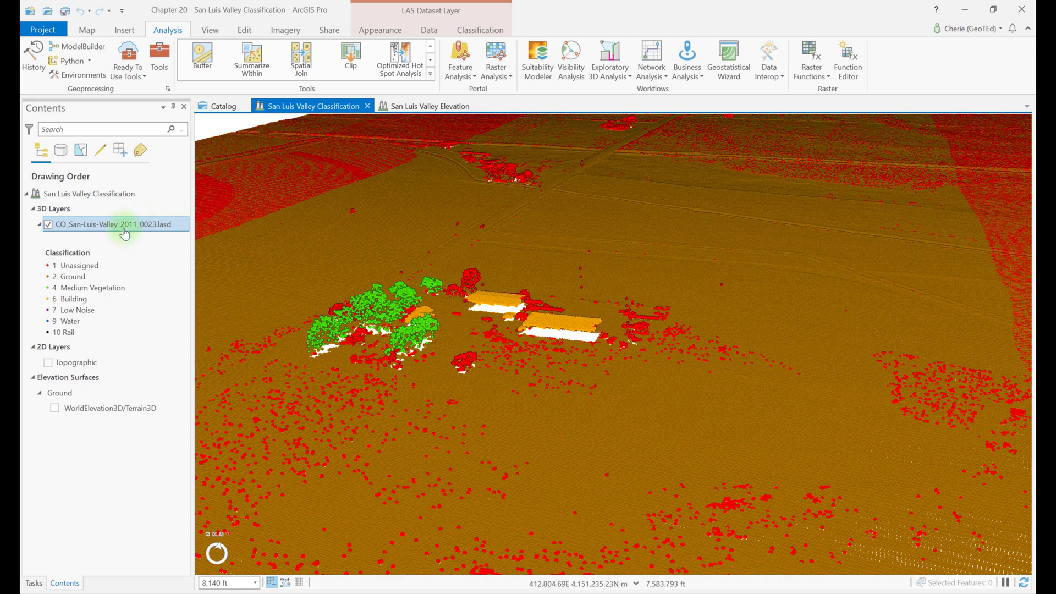
Step: On the LAS Dataset Classification tab, review the Automated Classification and Feature Proximity tool lists
click(484, 33)
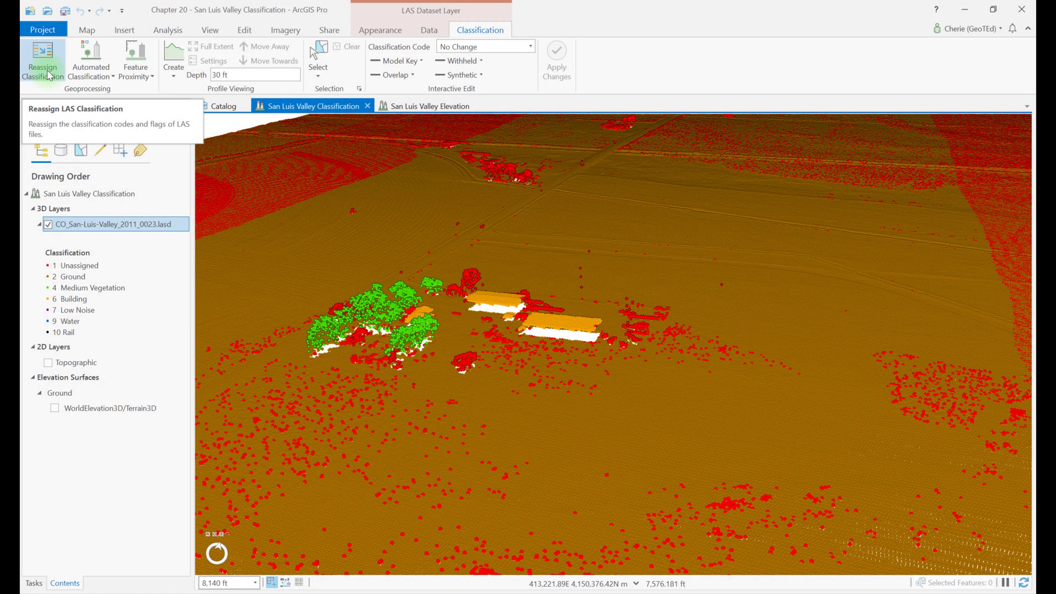
click(113, 77)
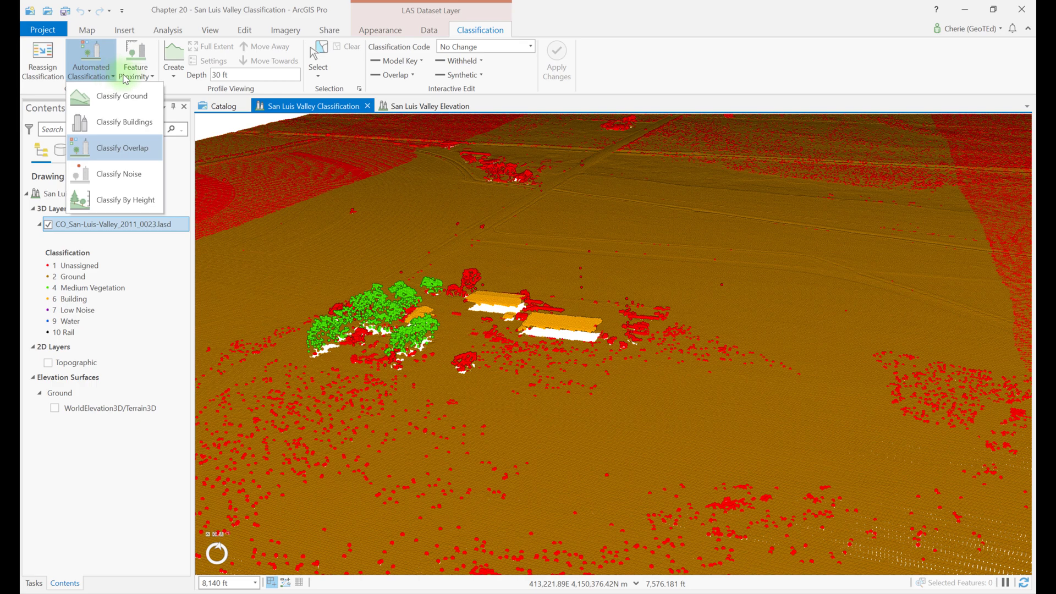
click(152, 77)
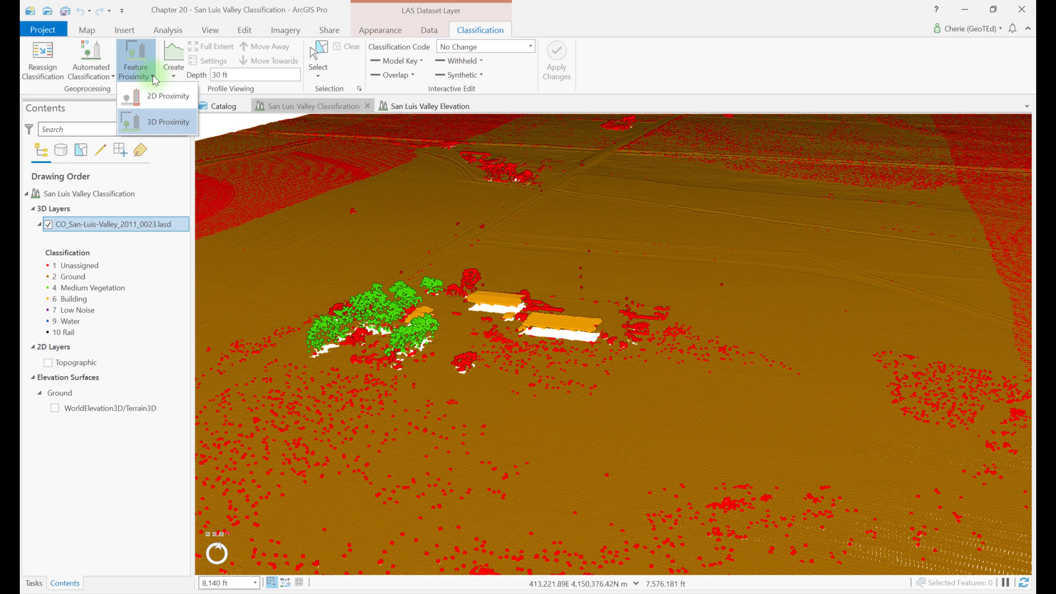
click(195, 17)
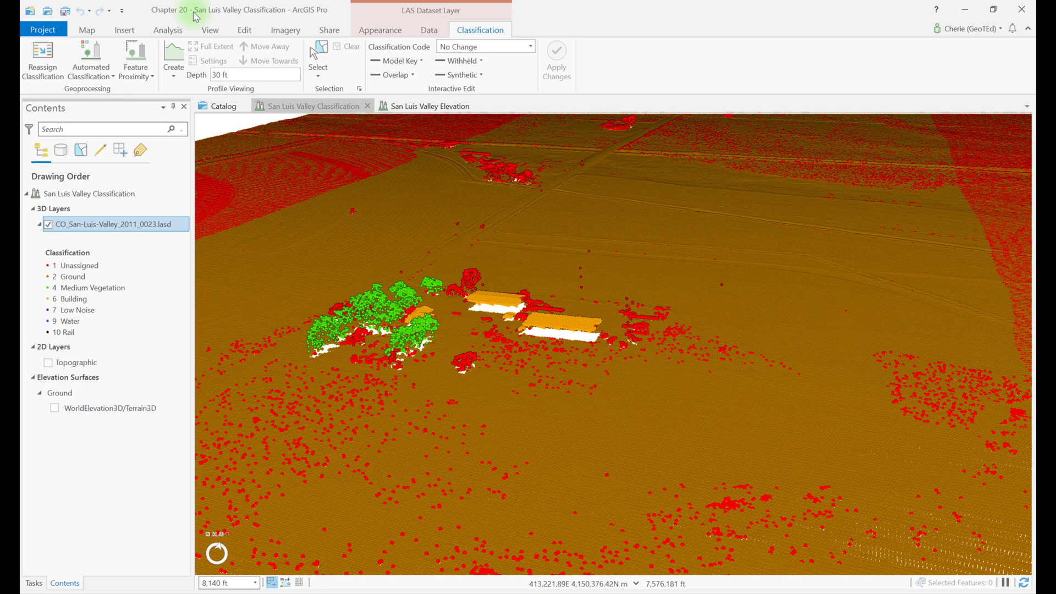
Step: Open Change LAS Class Codes with CO_San-Luis-Valley_2011_0023.lasd as input and expand Processing Extent
click(39, 58)
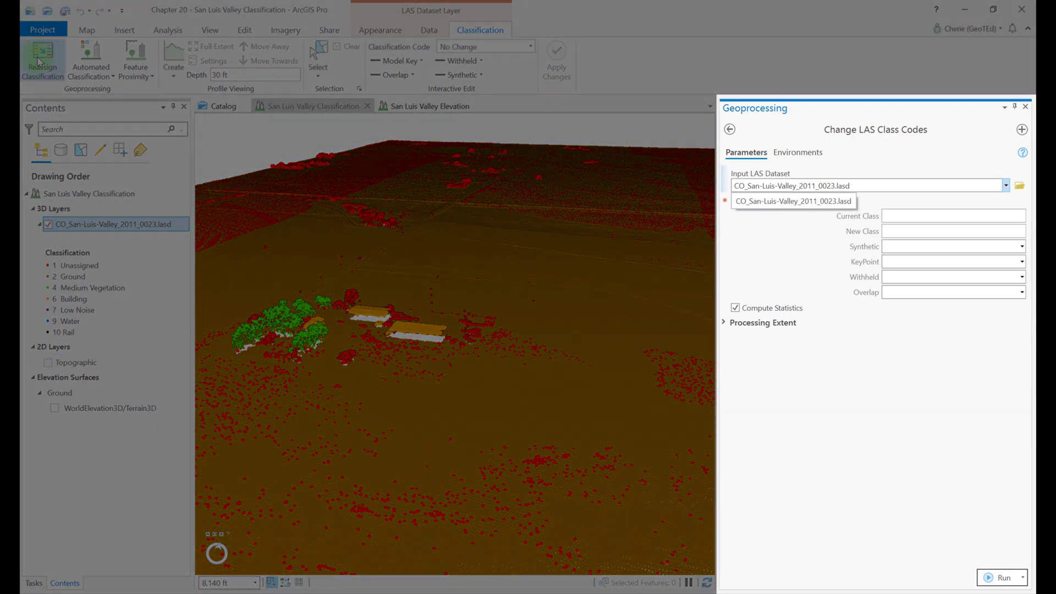
click(736, 355)
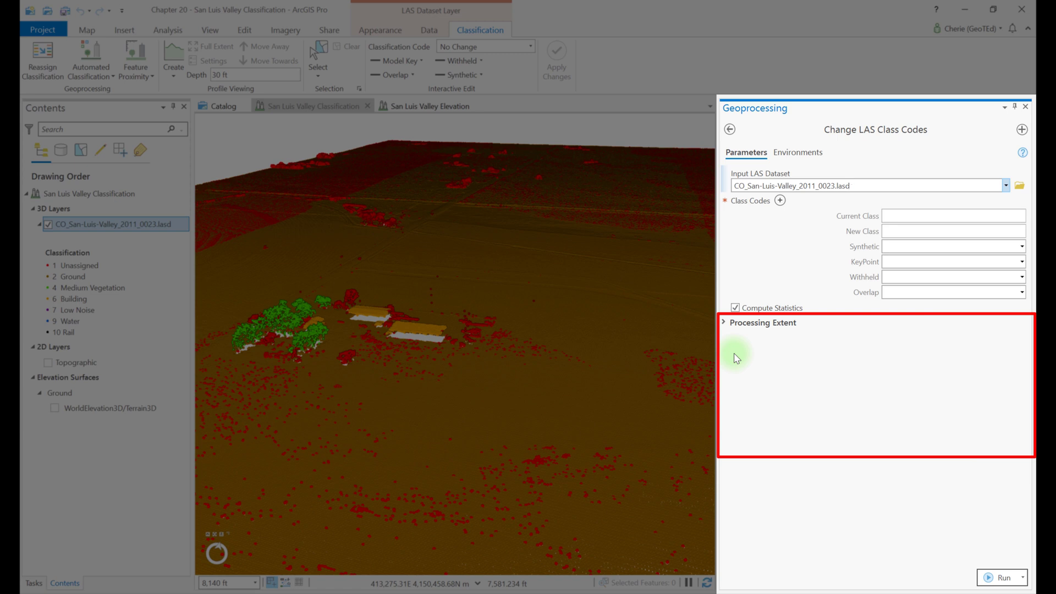
click(725, 324)
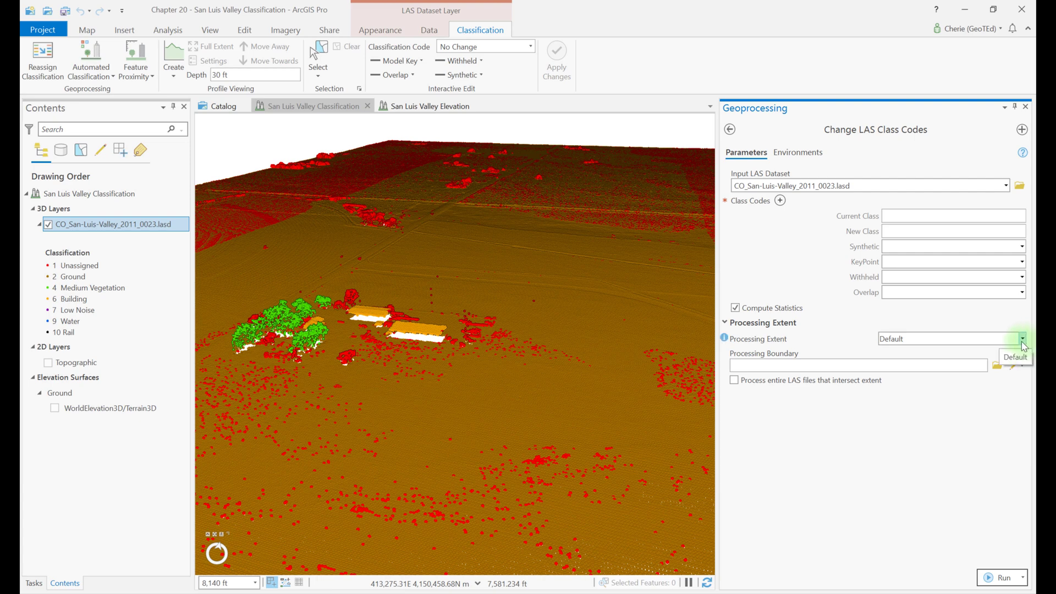
Step: Choose As Specified Below for the processing extent, revealing default coordinates 0 and 10
click(1022, 339)
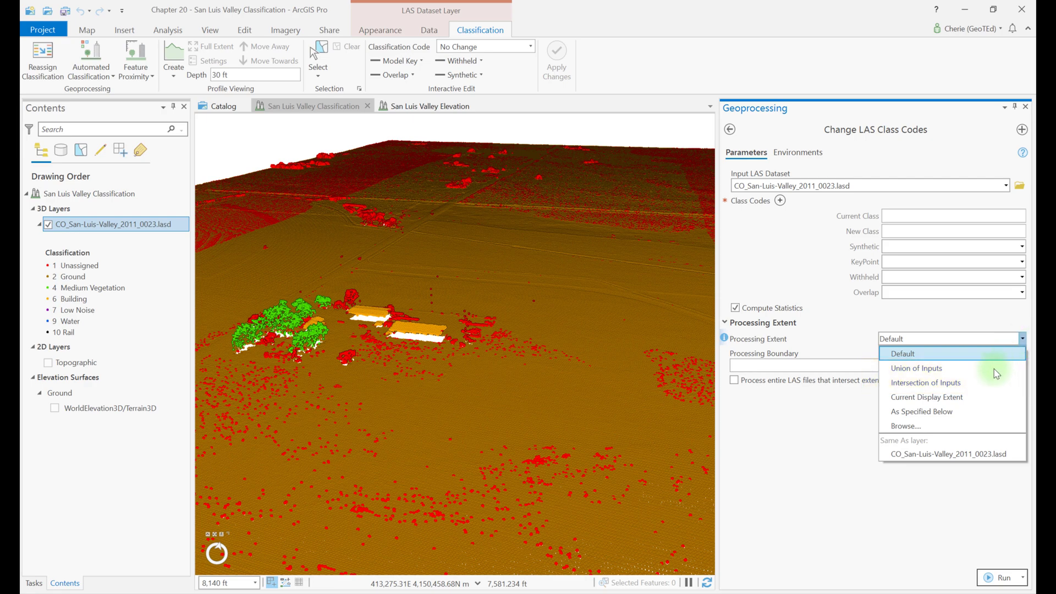
click(959, 416)
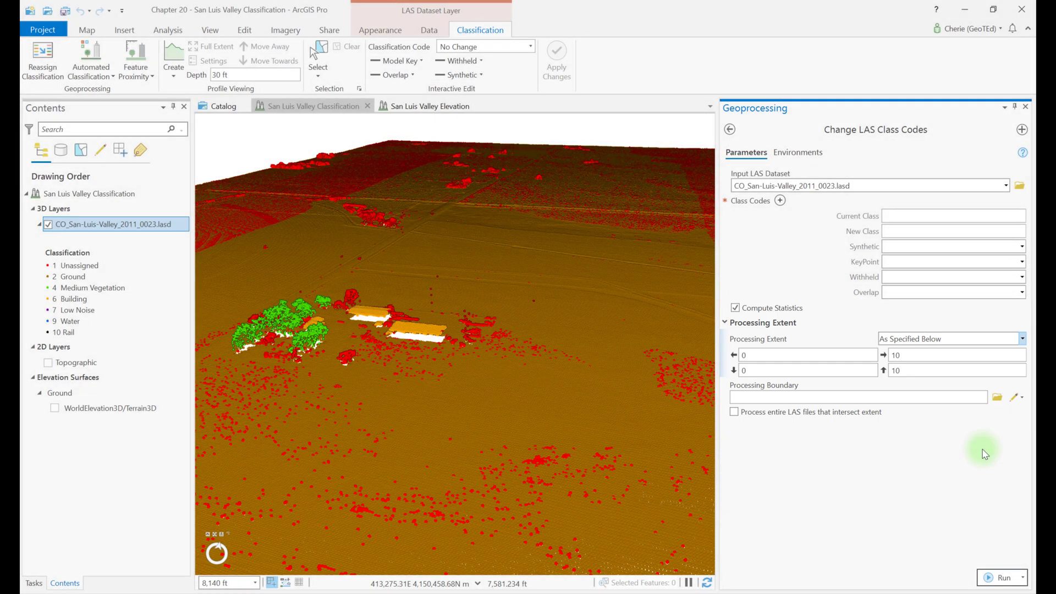
Step: Reset the extent to Default, try a polygon boundary sketch, view Environments, then close the tool
click(1020, 339)
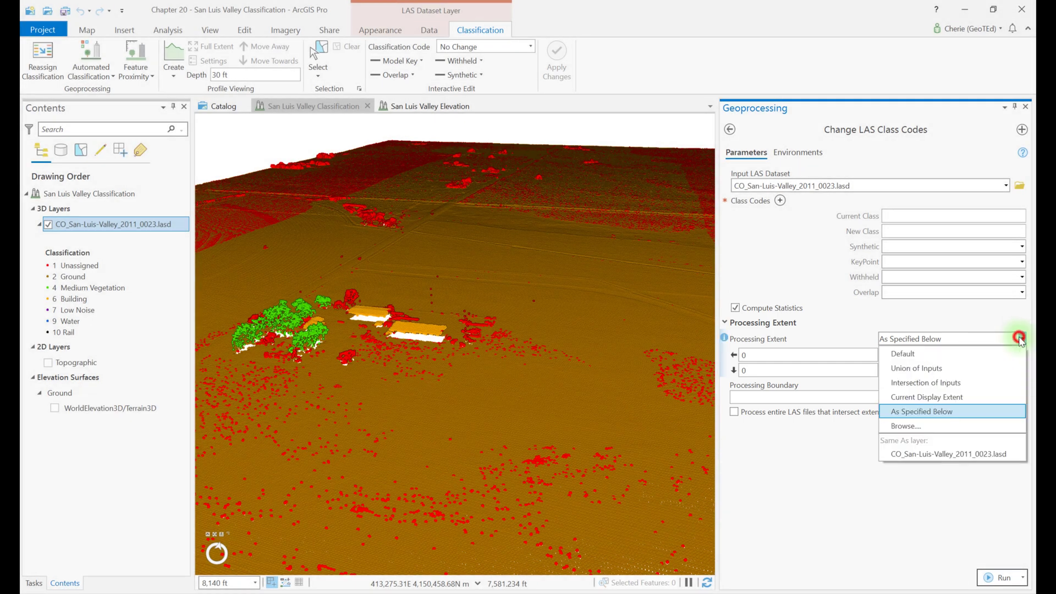
click(985, 354)
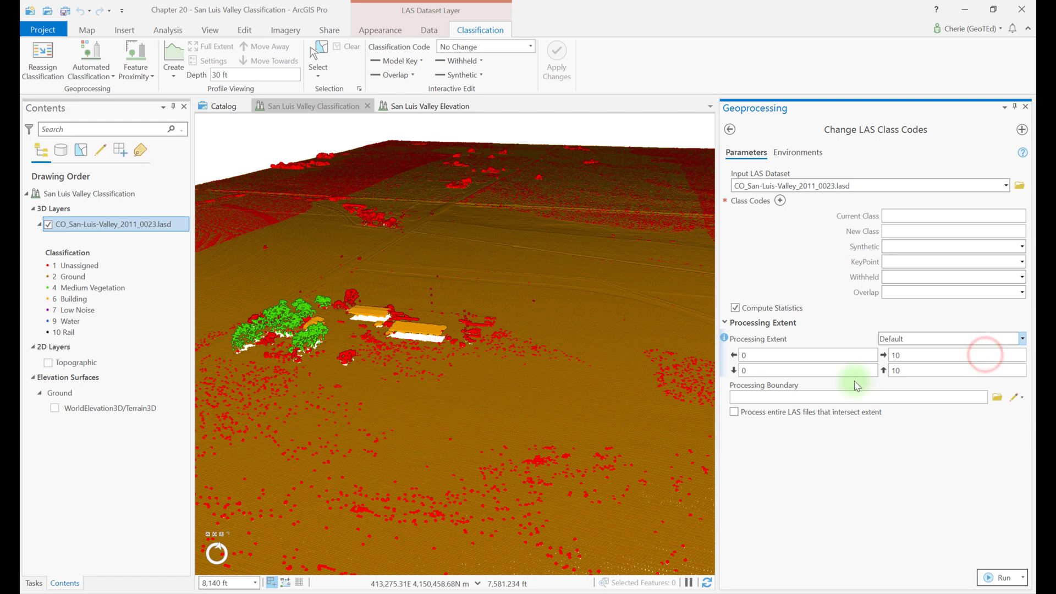
mouse_move(727, 392)
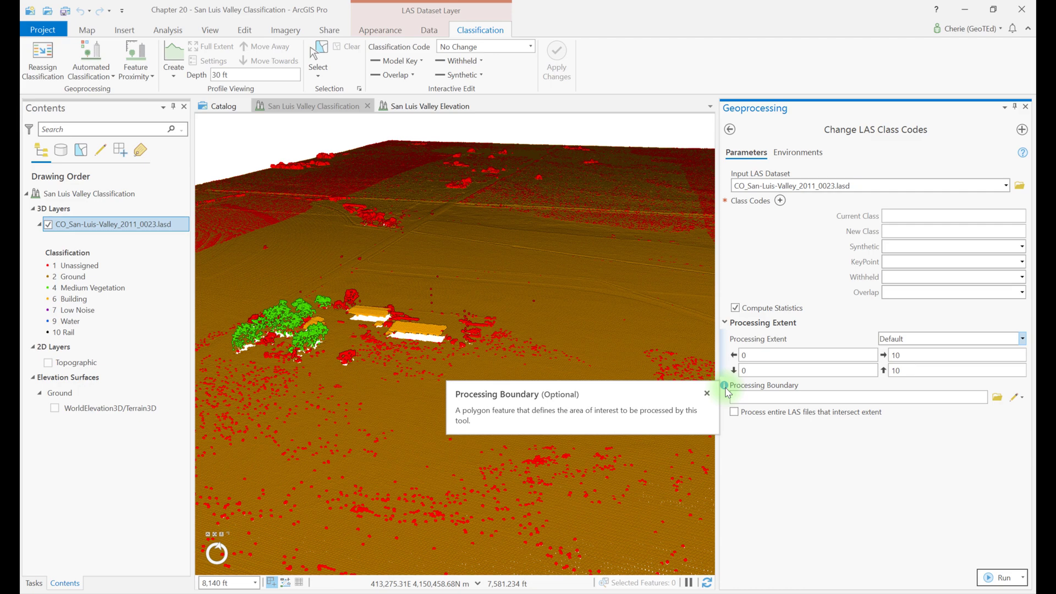
click(1020, 399)
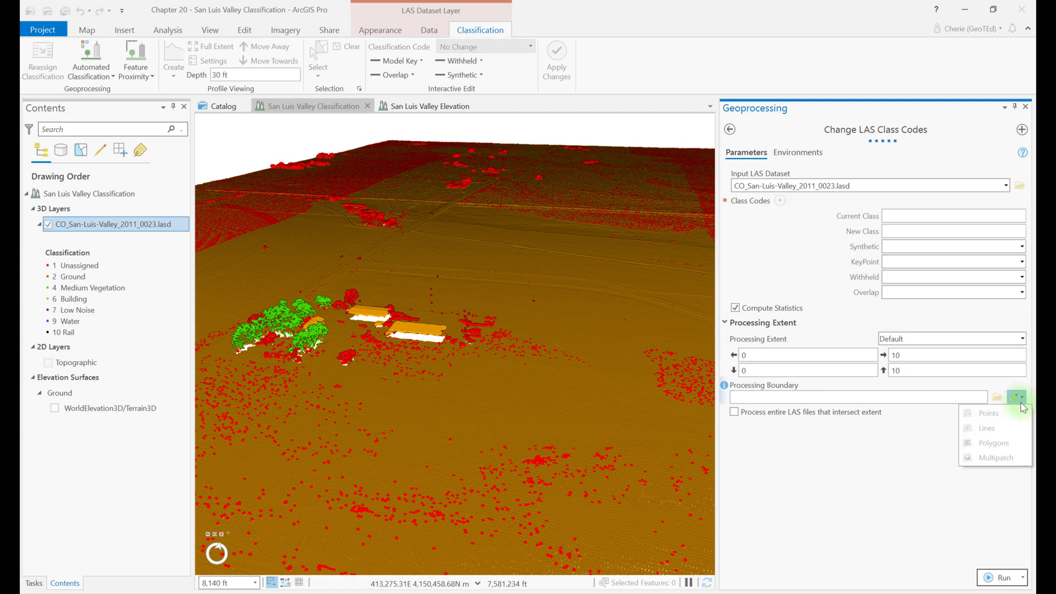
click(992, 443)
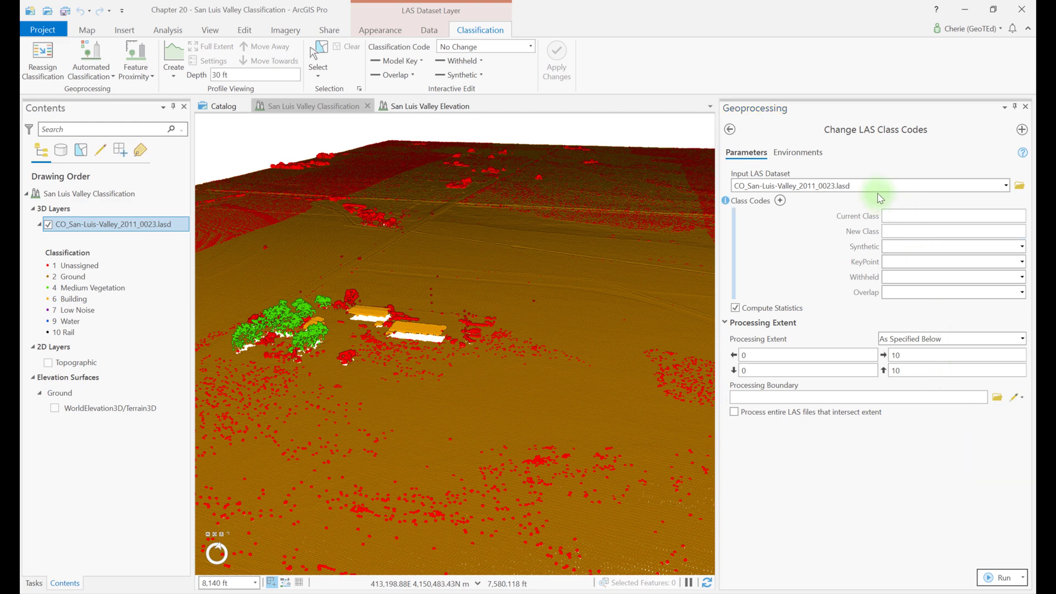
click(805, 154)
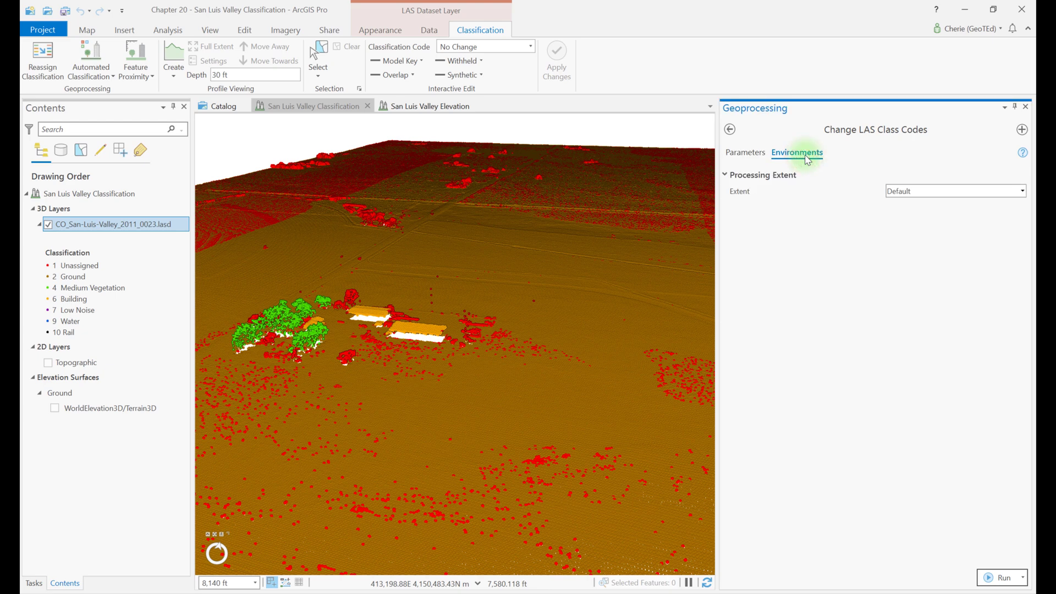
click(1026, 108)
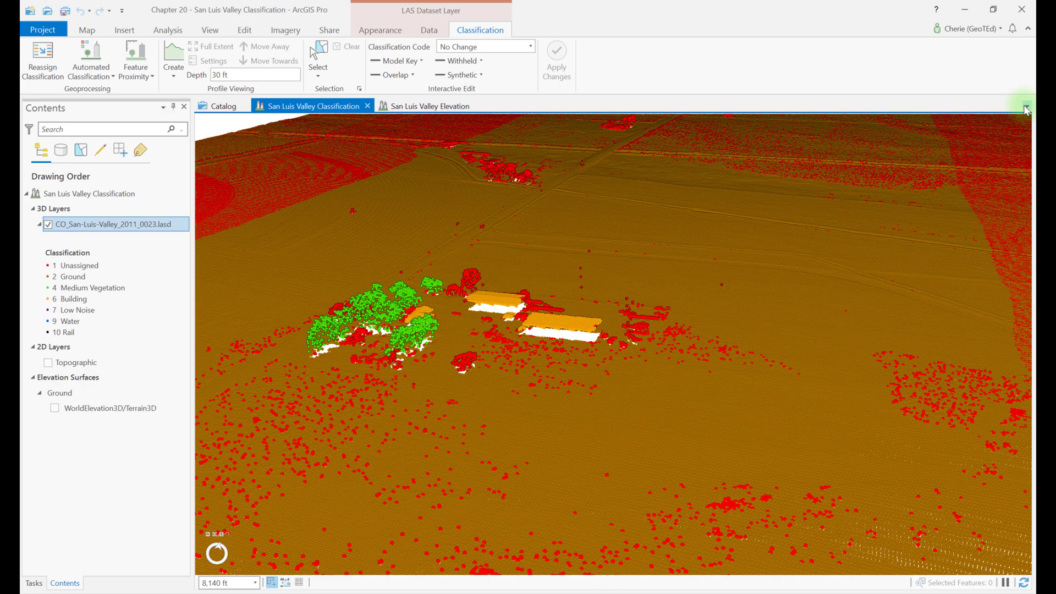
Step: Open Classify LAS Ground for the San Luis Valley dataset, expand Processing Extent and check Environments
click(109, 78)
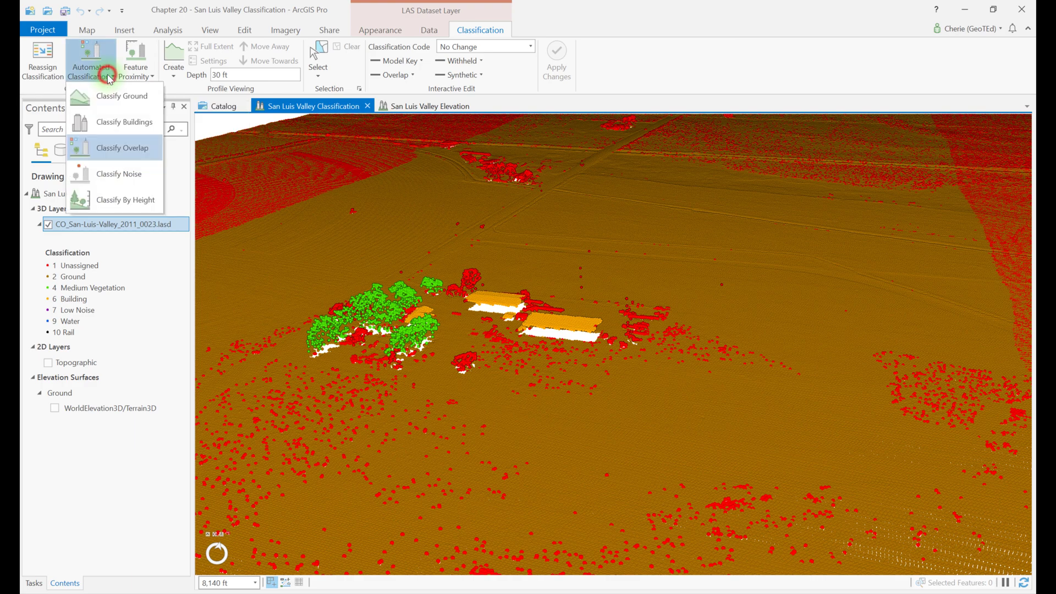
click(122, 102)
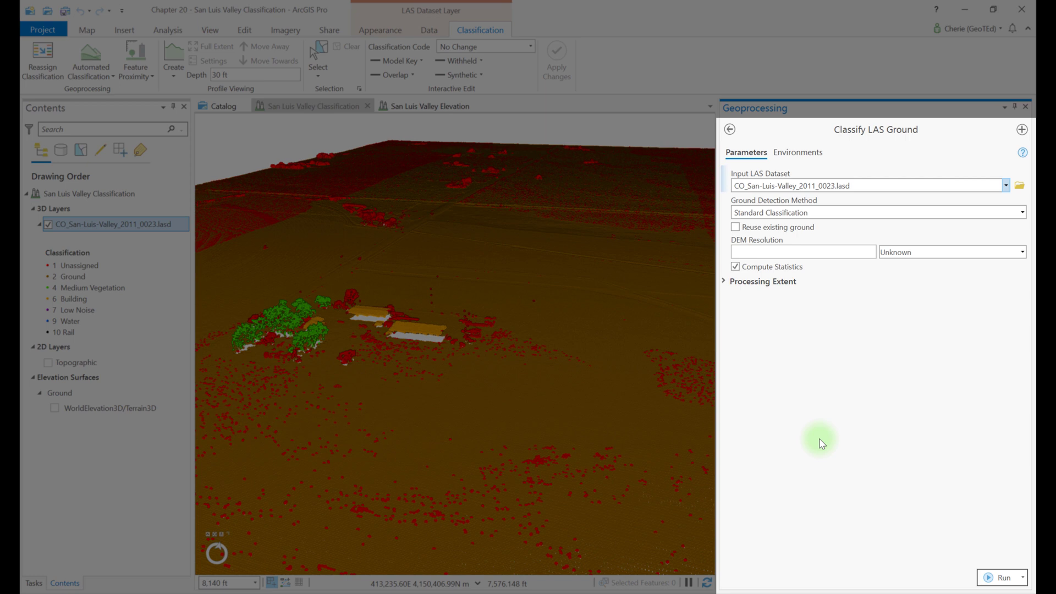
click(724, 283)
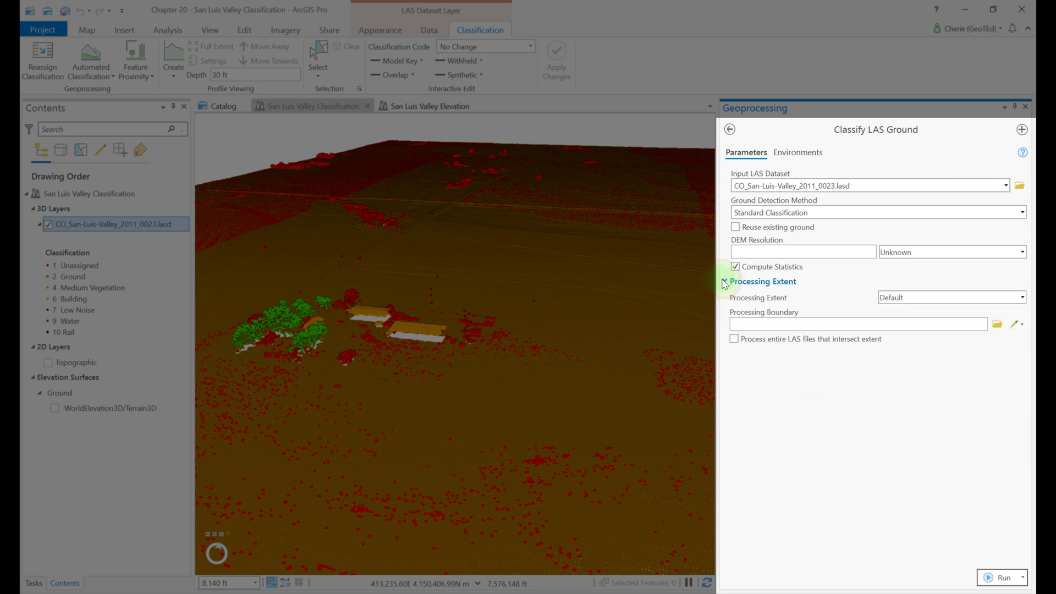
click(786, 154)
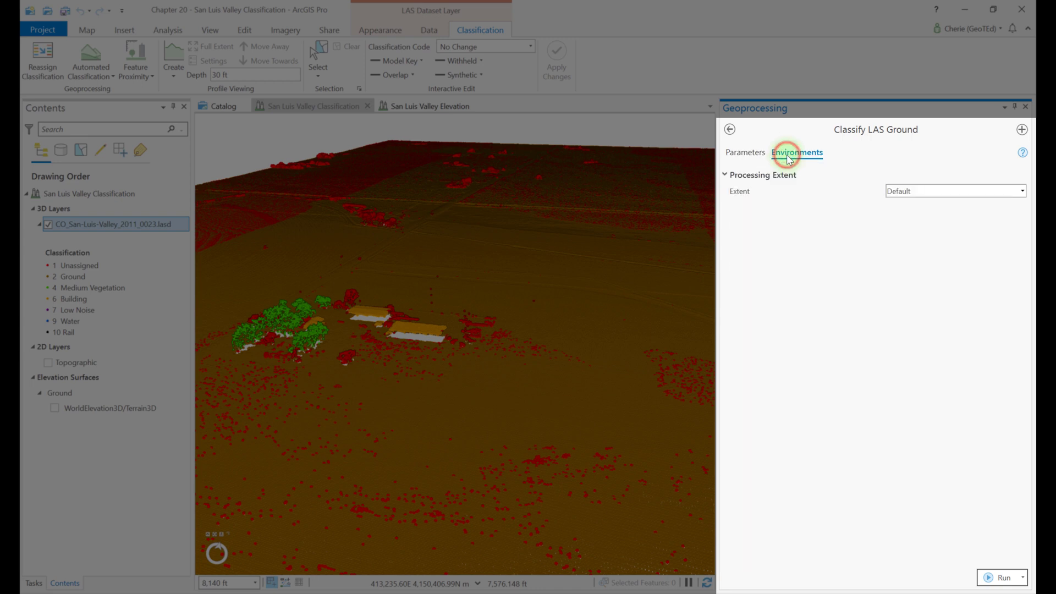
click(747, 155)
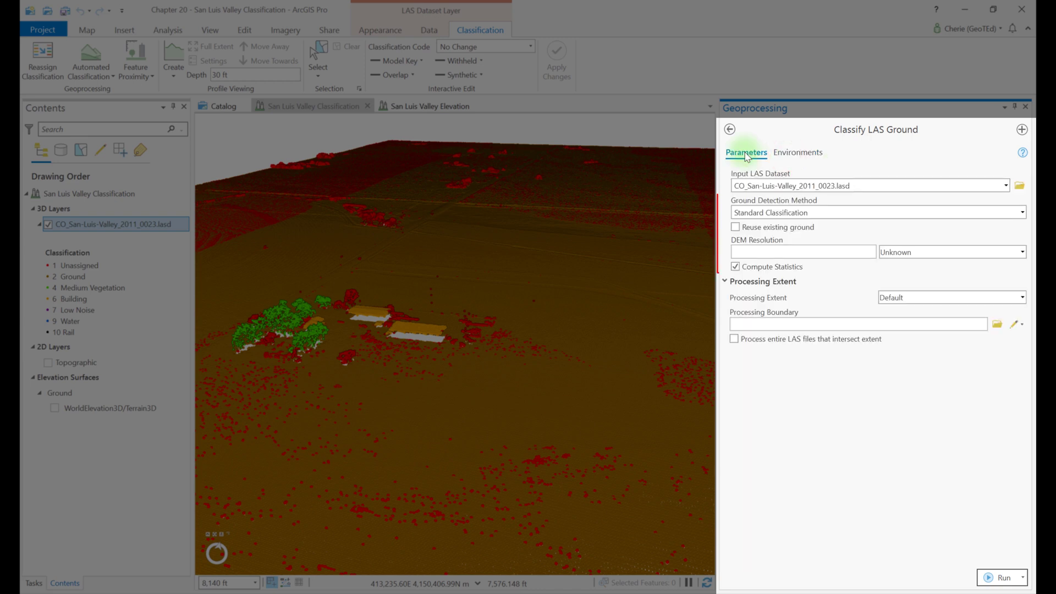
click(1023, 213)
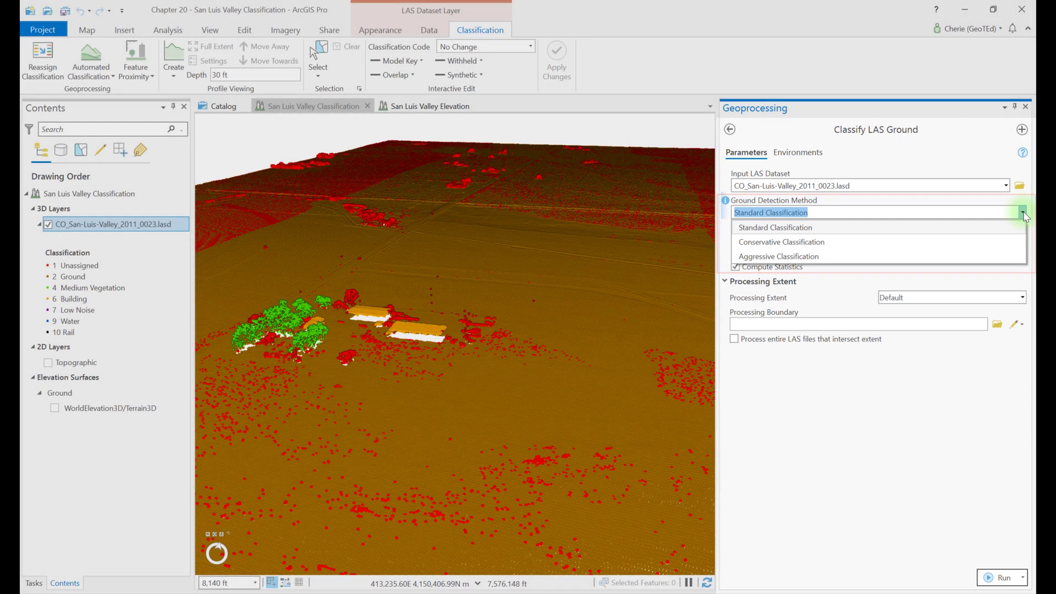
click(727, 201)
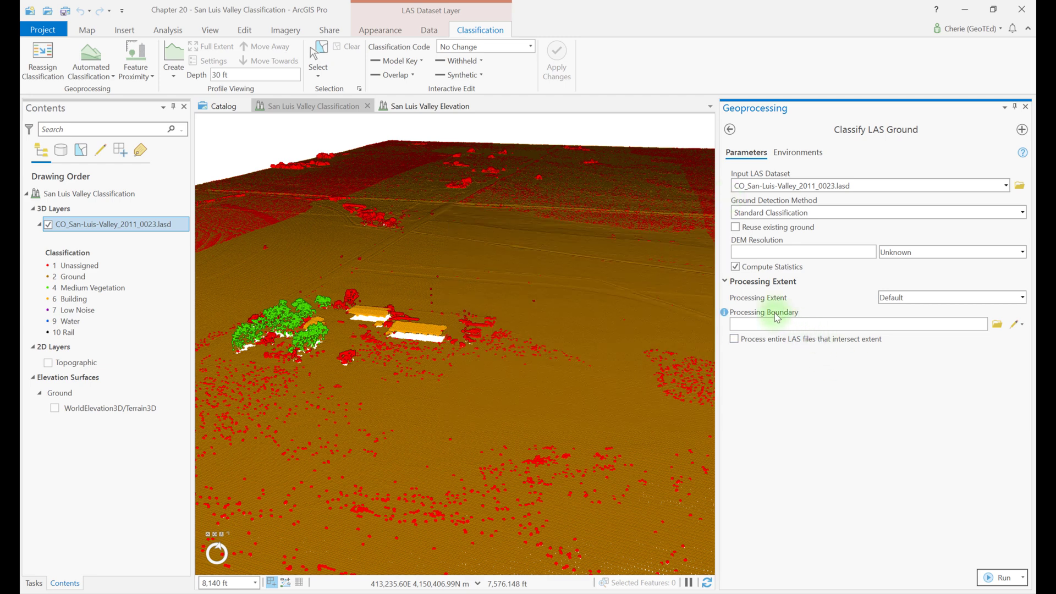
mouse_move(726, 228)
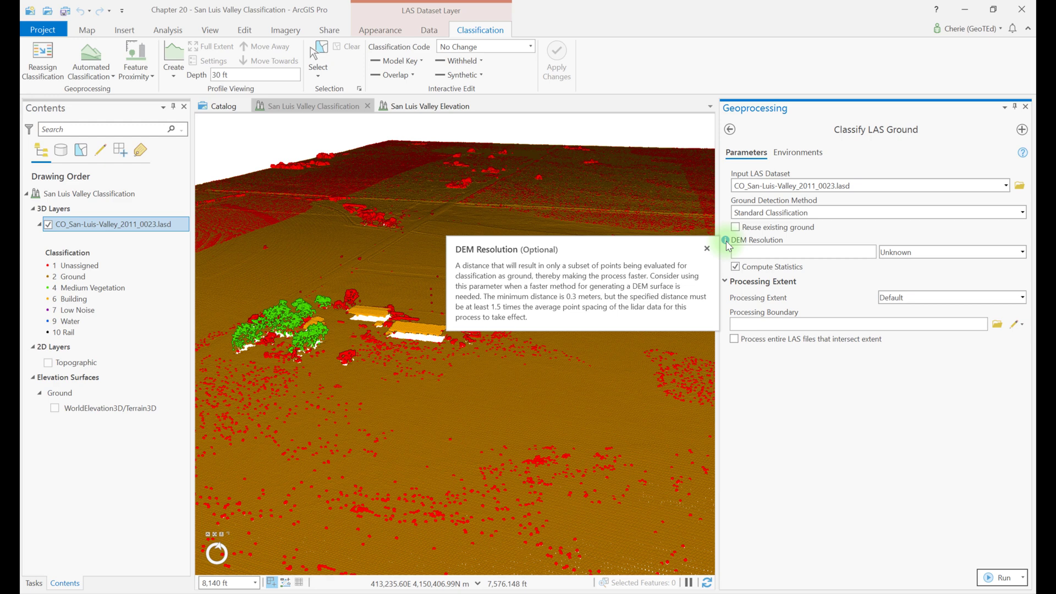
click(1022, 252)
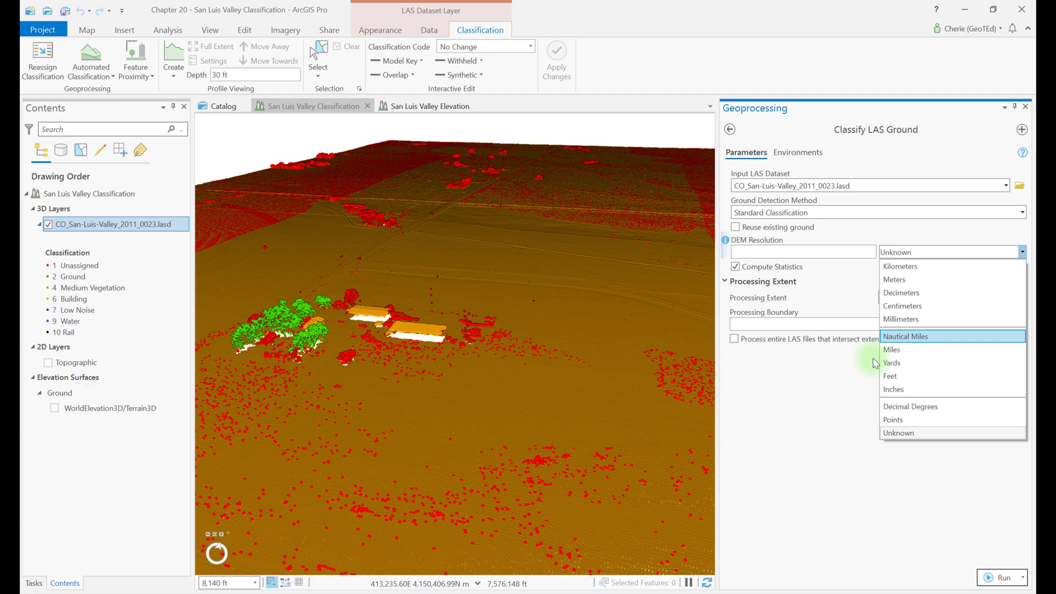
click(787, 398)
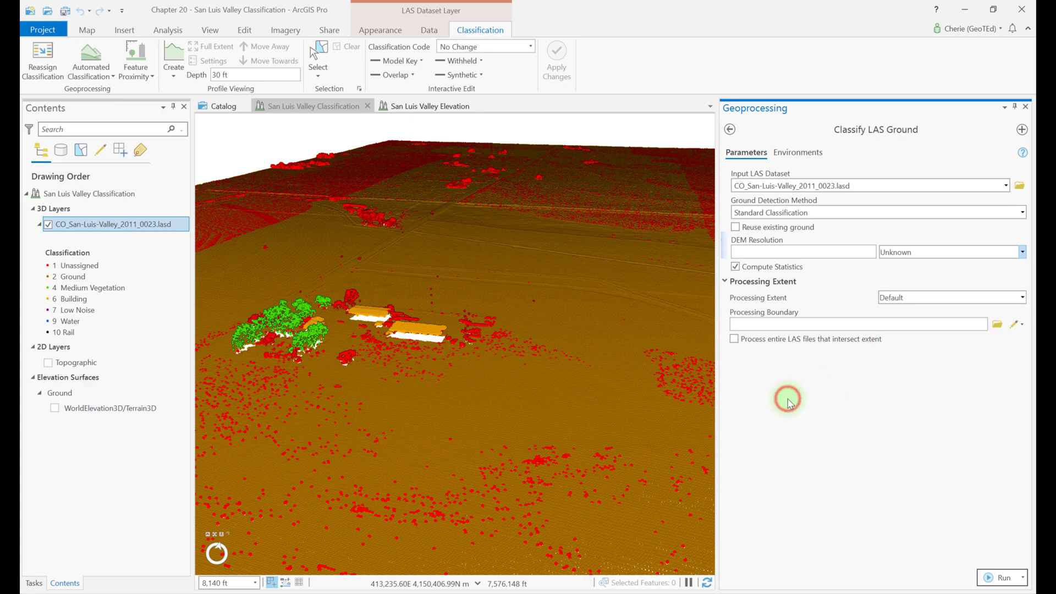
Step: Swap in Classify LAS Building, showing 2 Meters minimum rooftop height and 6 Square Meters minimum area
click(1025, 107)
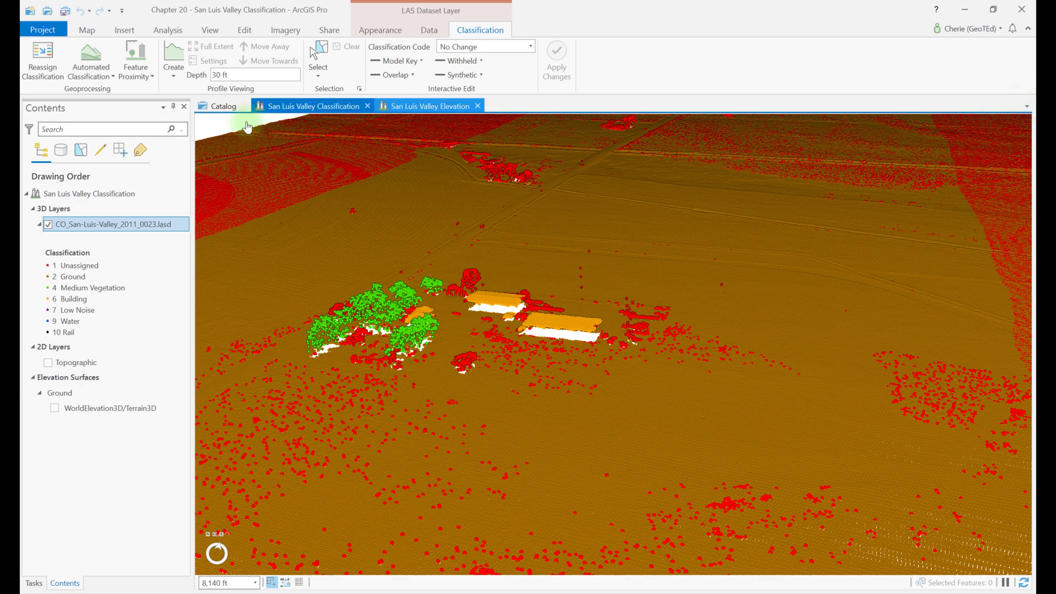
click(108, 73)
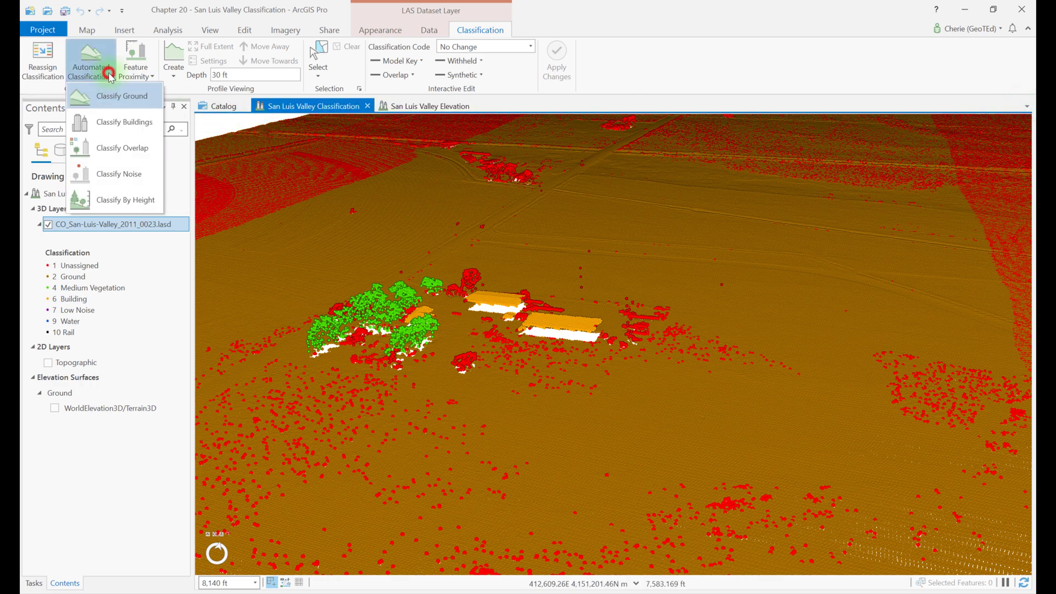
click(117, 122)
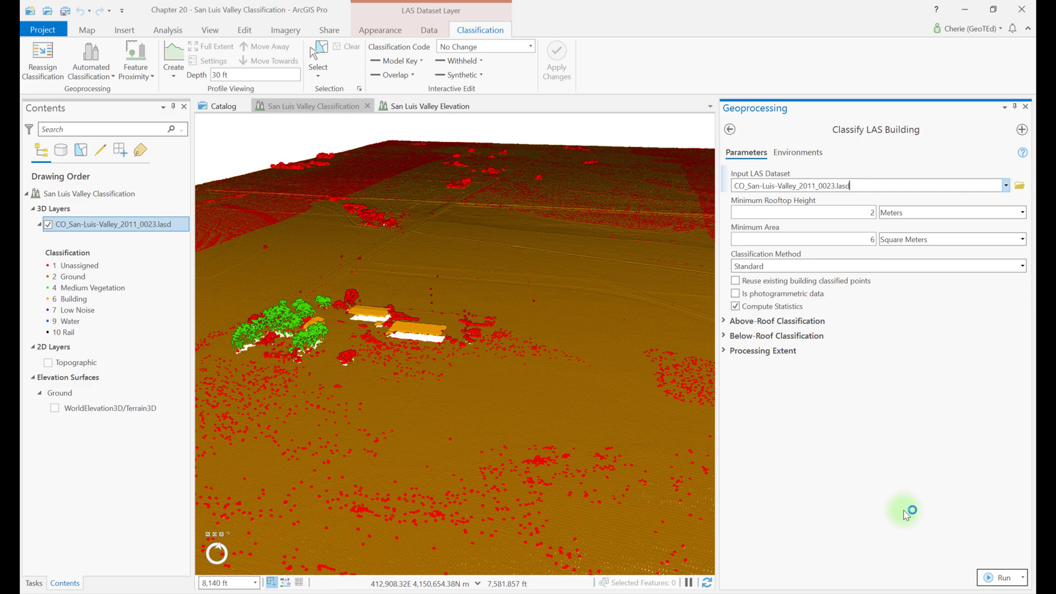
mouse_move(727, 283)
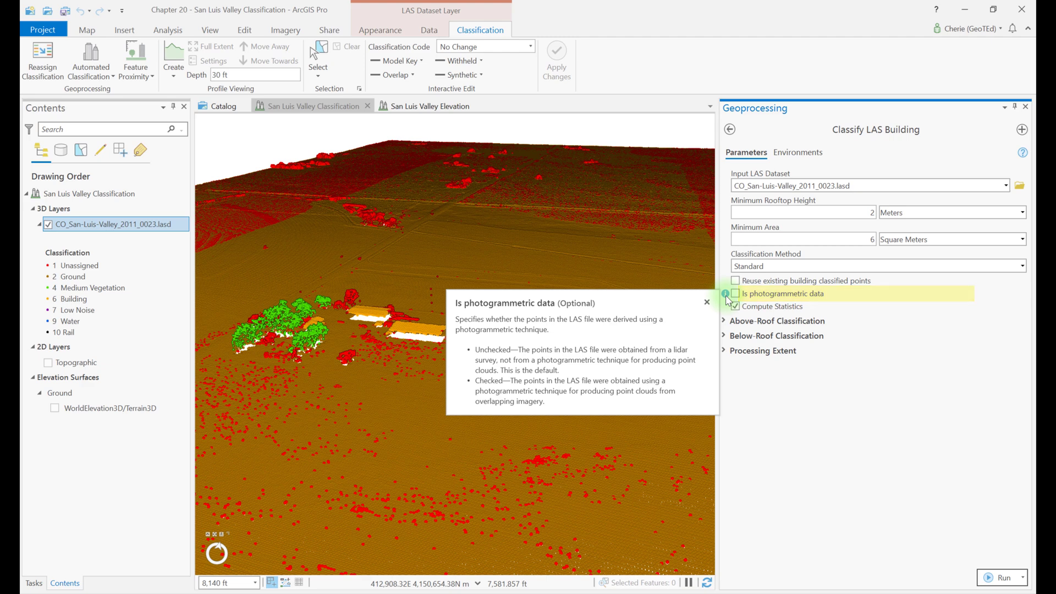
Step: Swap in Classify LAS Overlap with its 2.4 Meters sample distance and open its help
click(1025, 106)
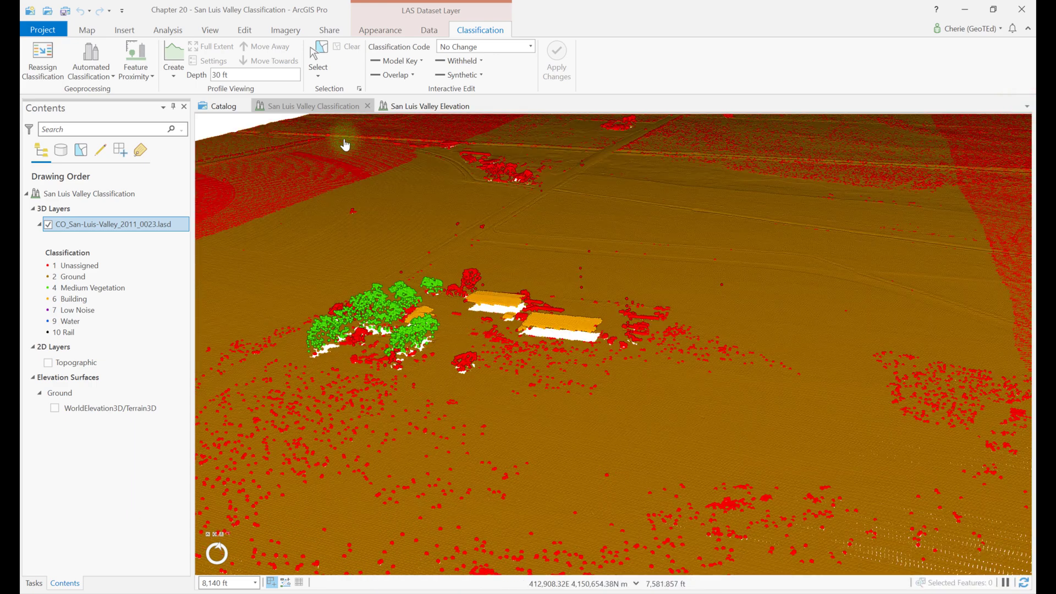
click(91, 73)
click(121, 155)
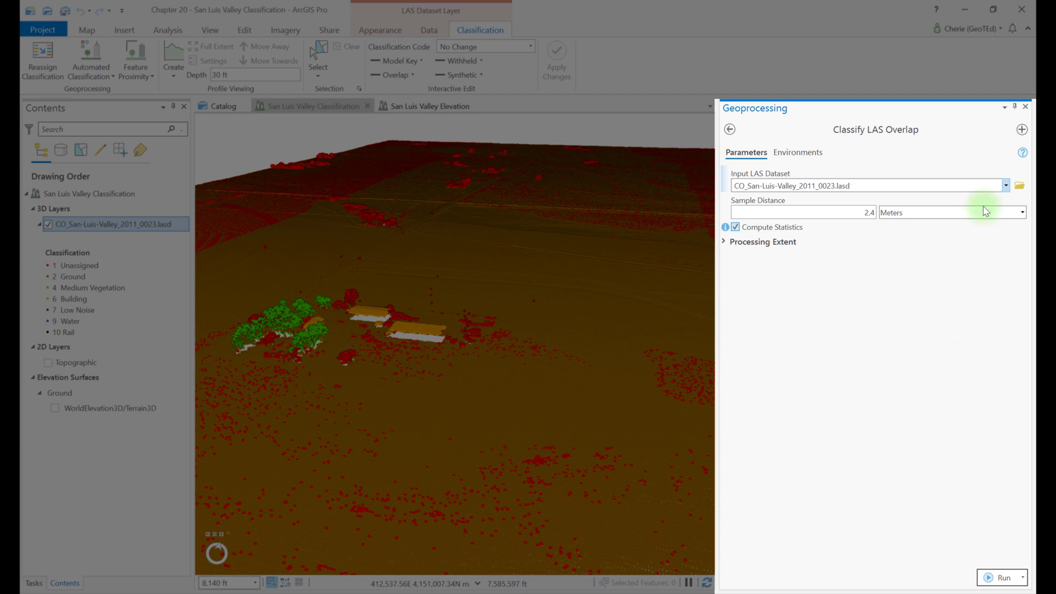
click(1022, 152)
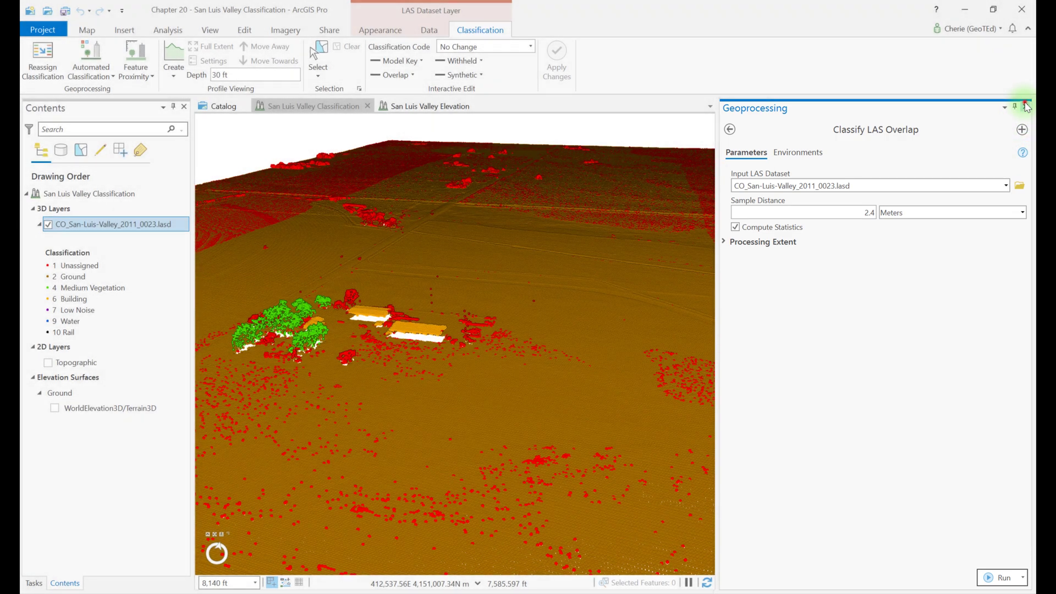
Step: Replace the overlap tool with Classify LAS Noise for CO_San-Luis-Valley_2011_0023.lasd
click(1026, 107)
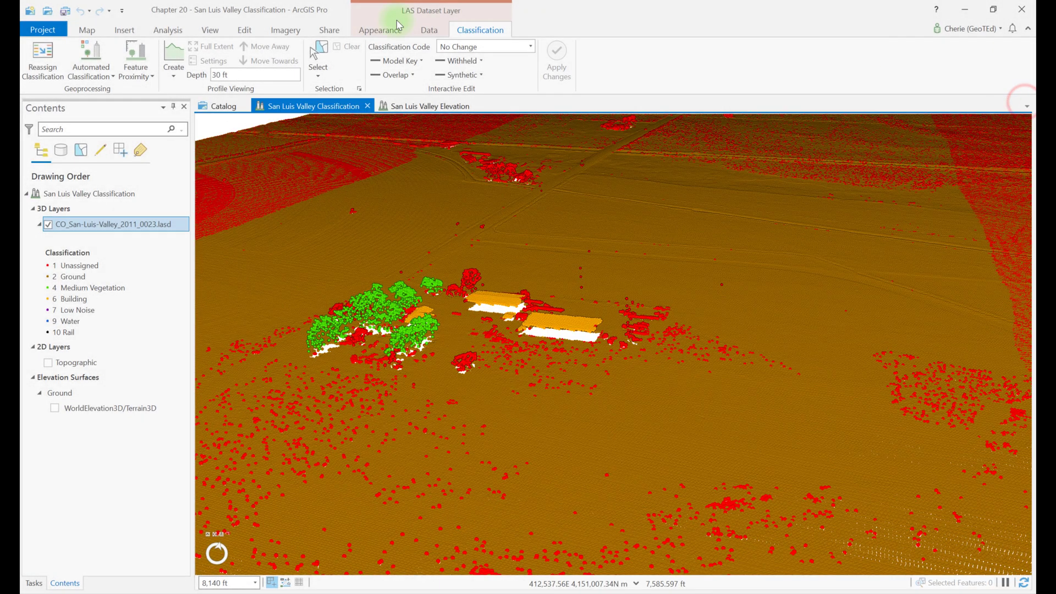
click(108, 78)
click(110, 183)
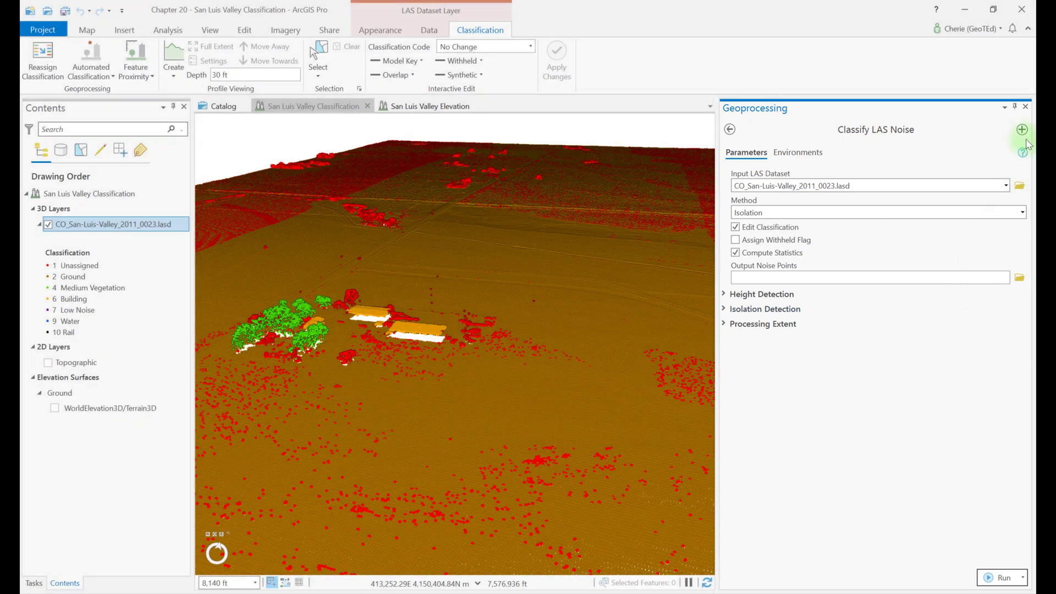
Step: List the Isolation, Relative Height from Ground and Absolute Height methods and show their help
mouse_move(1023, 154)
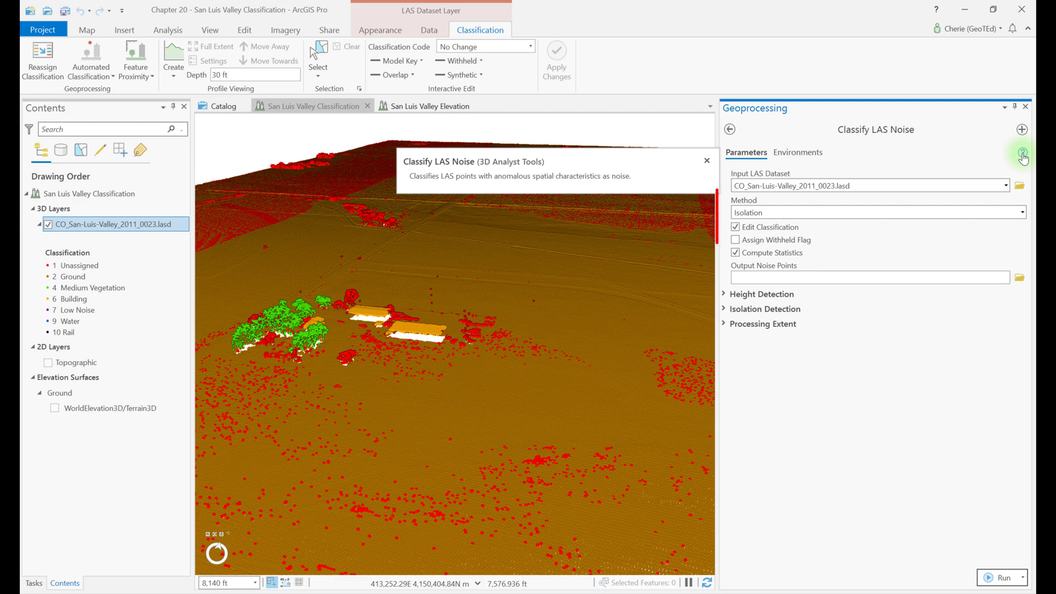
click(1022, 212)
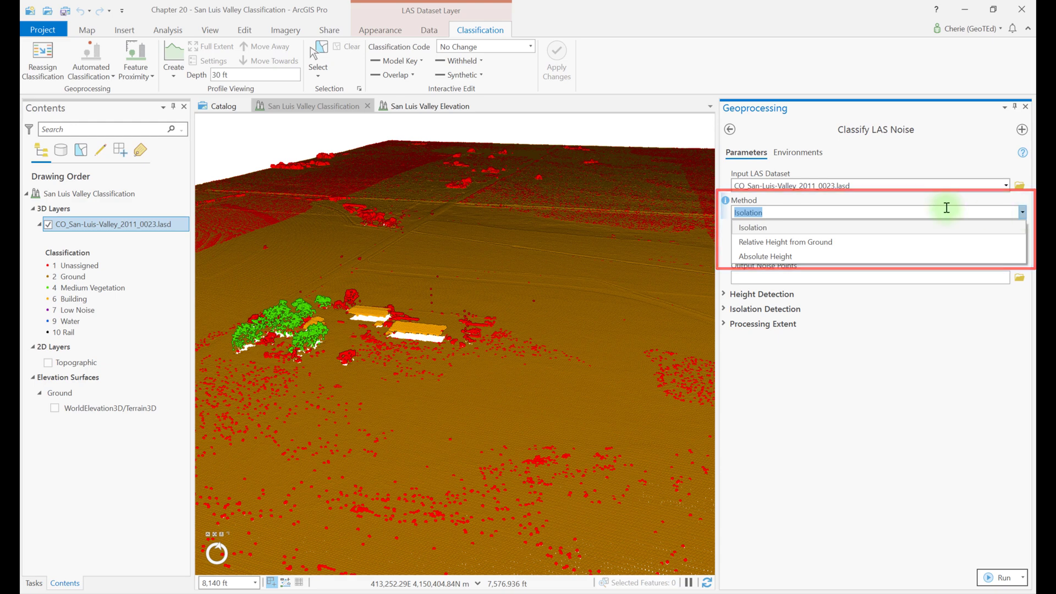
click(726, 200)
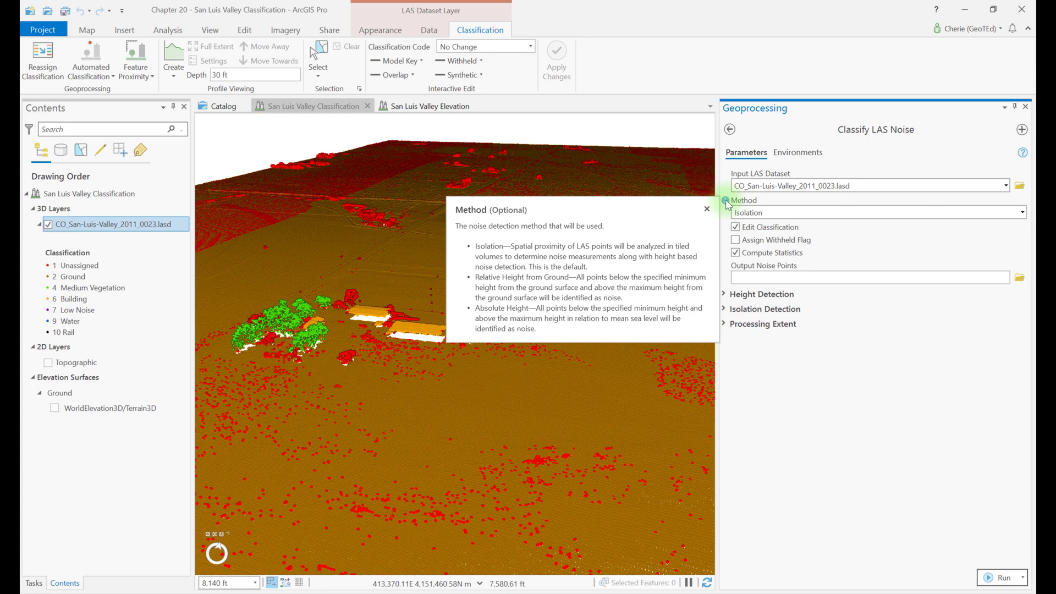
Step: Expand Isolation Detection, then with Relative Height from Ground selected expand Height Detection
click(725, 310)
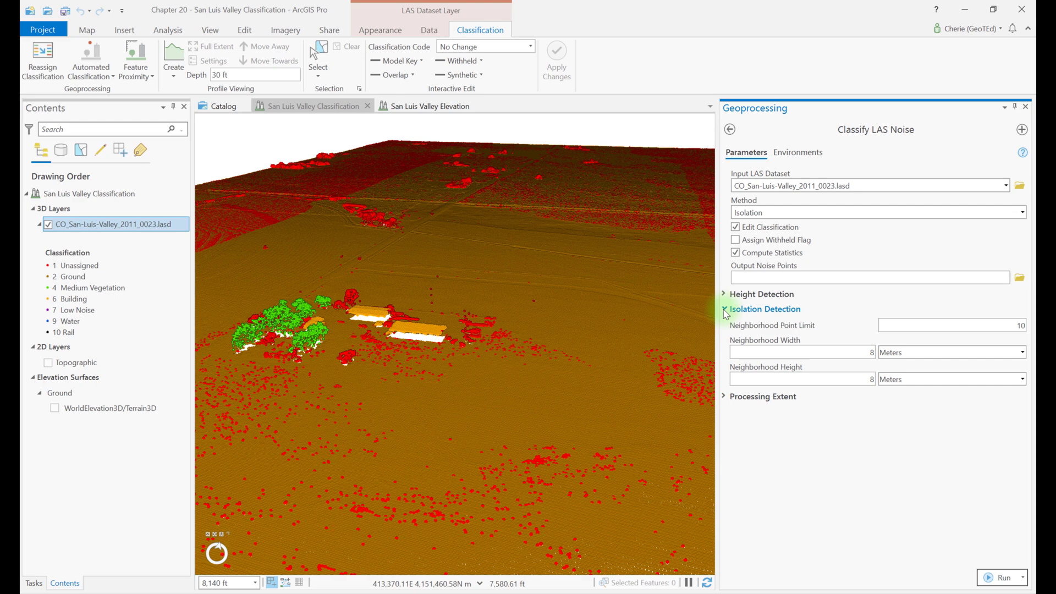
click(724, 296)
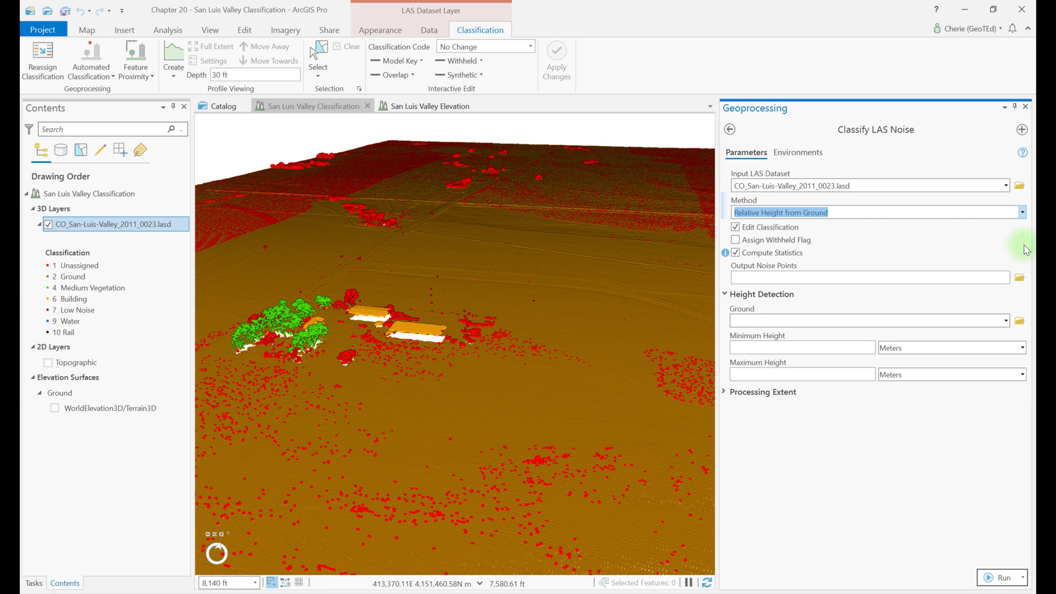
Step: Read the Assign Withheld Flag help in the Classify LAS Noise tool
click(725, 240)
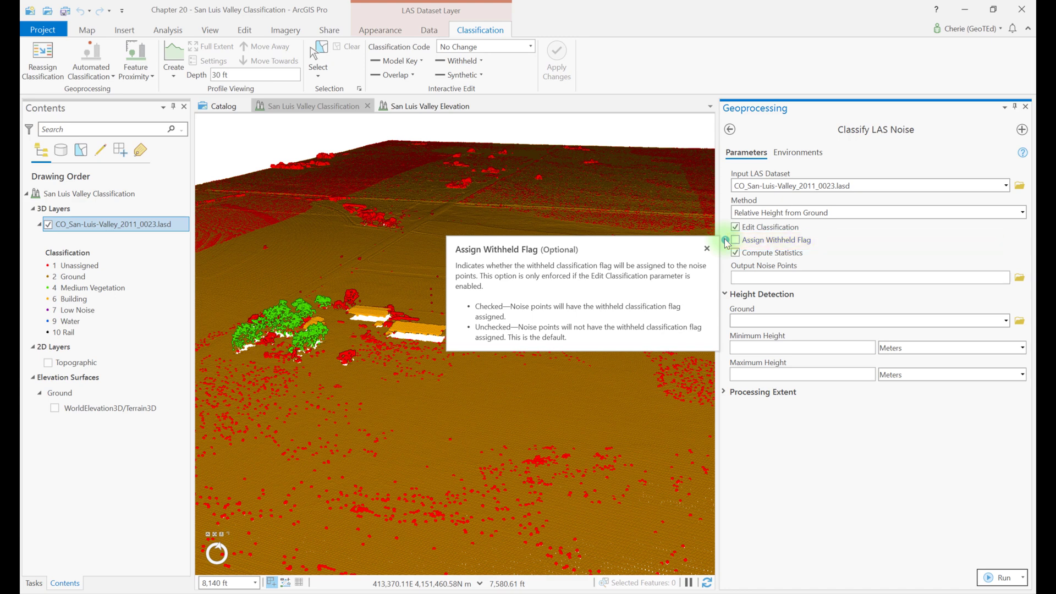
mouse_move(727, 268)
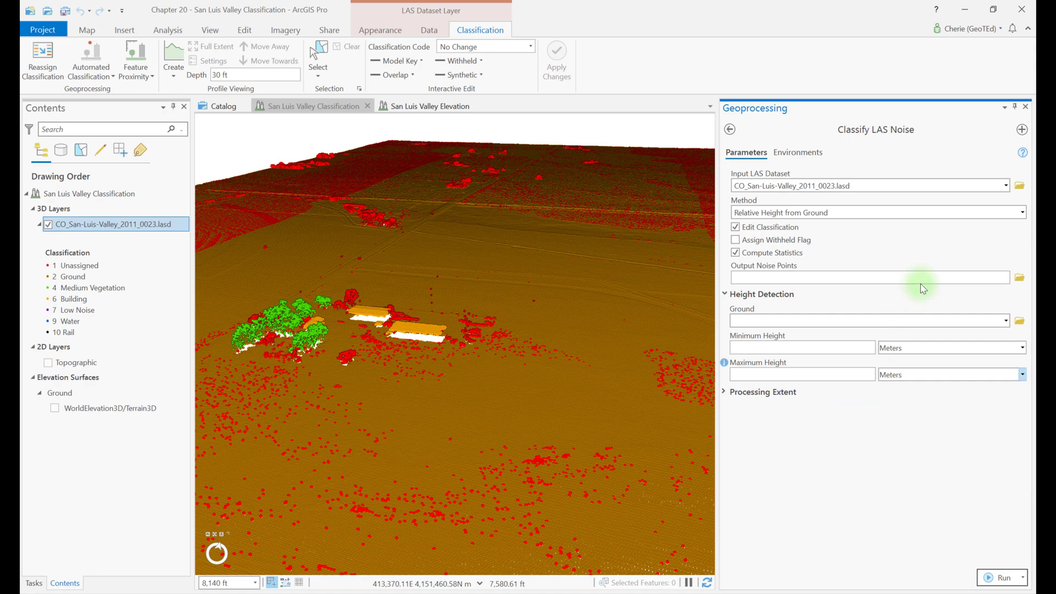
Step: Swap Classify LAS Noise for Classify LAS By Height and list its Noise Classification options
click(1025, 107)
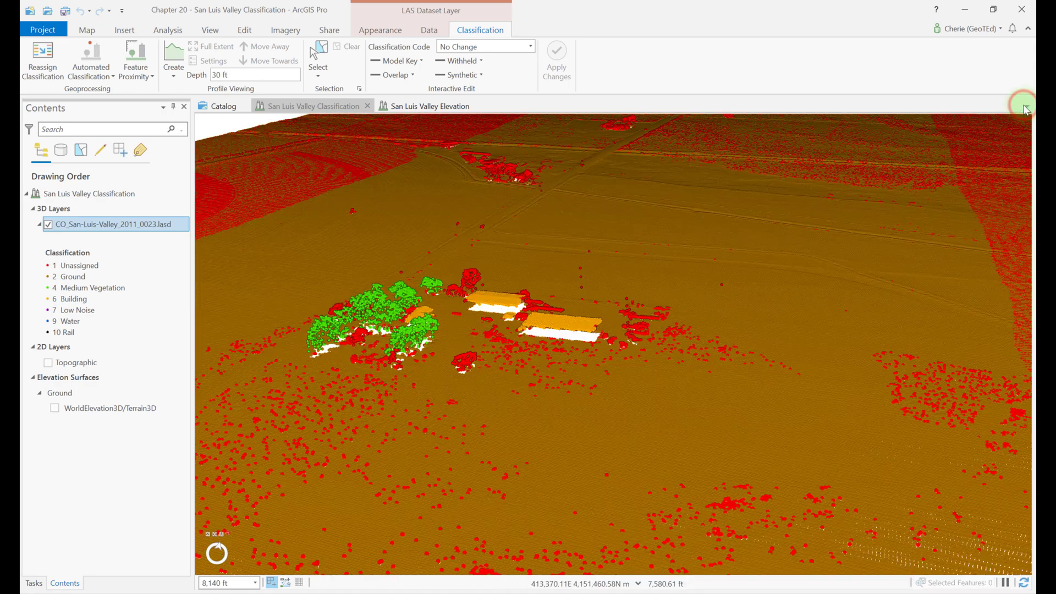
click(112, 79)
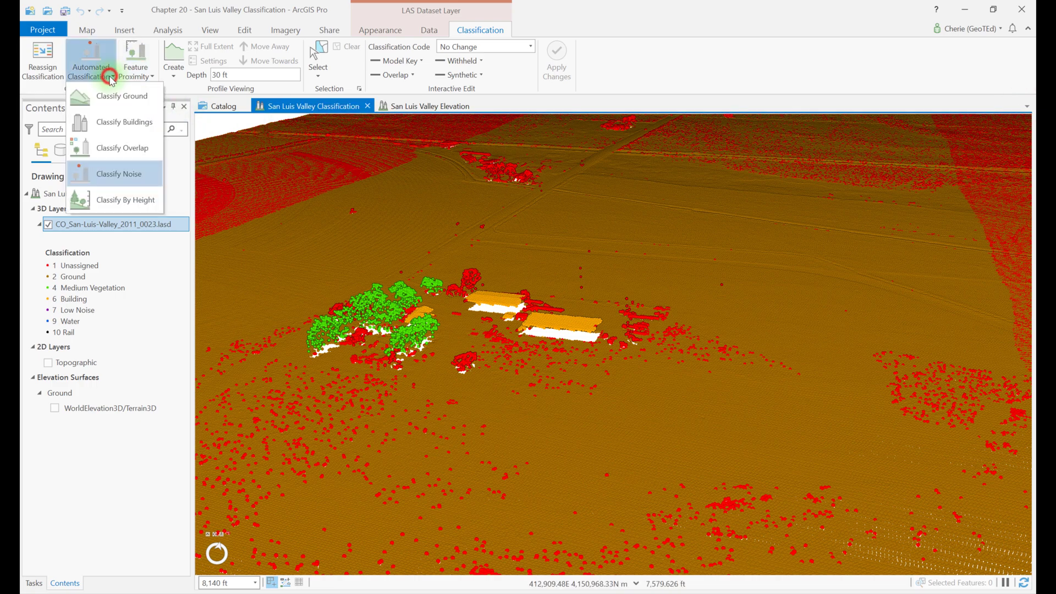
click(109, 202)
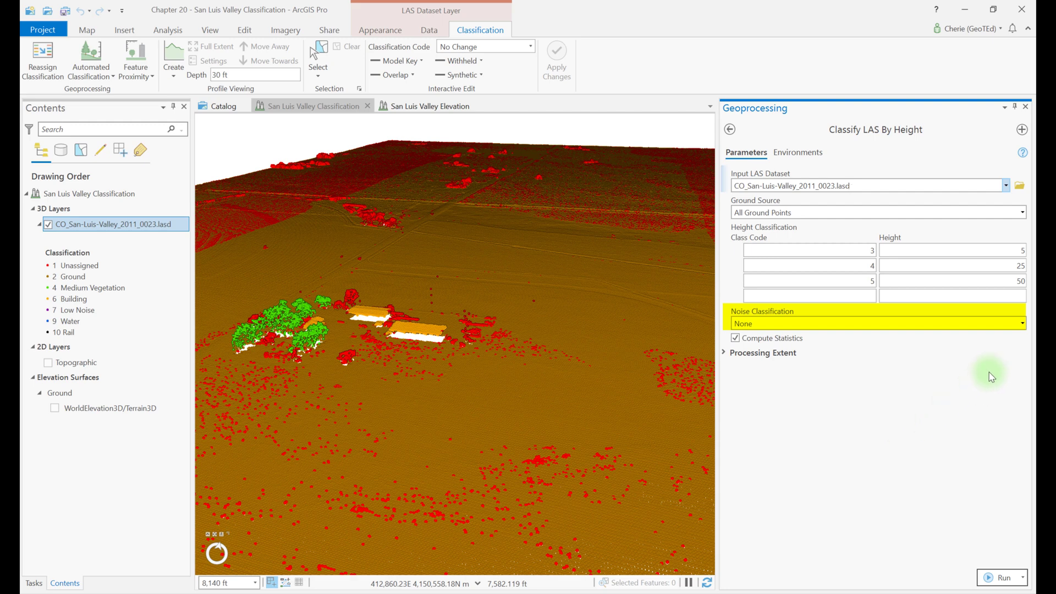
click(1023, 324)
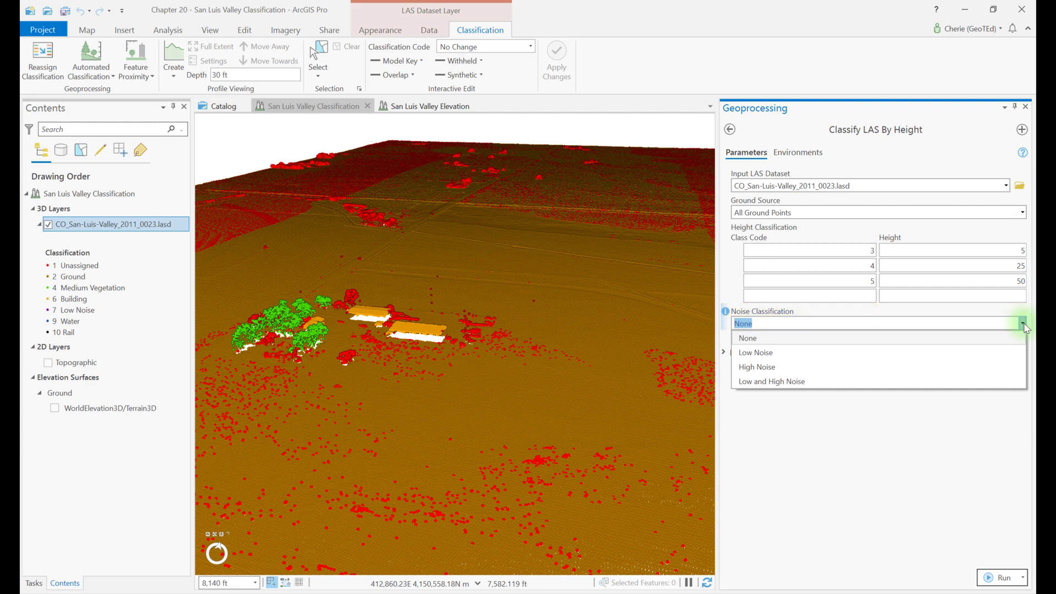
Step: Replace the height tool with the 2D-proximity Set LAS Class Codes Using Features tool, showing its Environments
click(1027, 108)
click(147, 80)
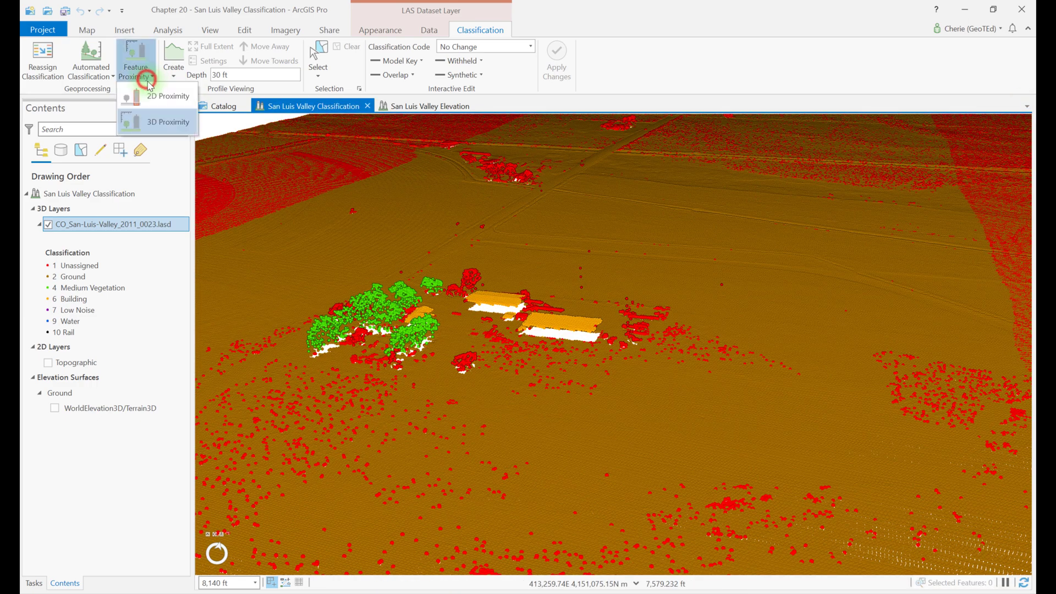
click(147, 97)
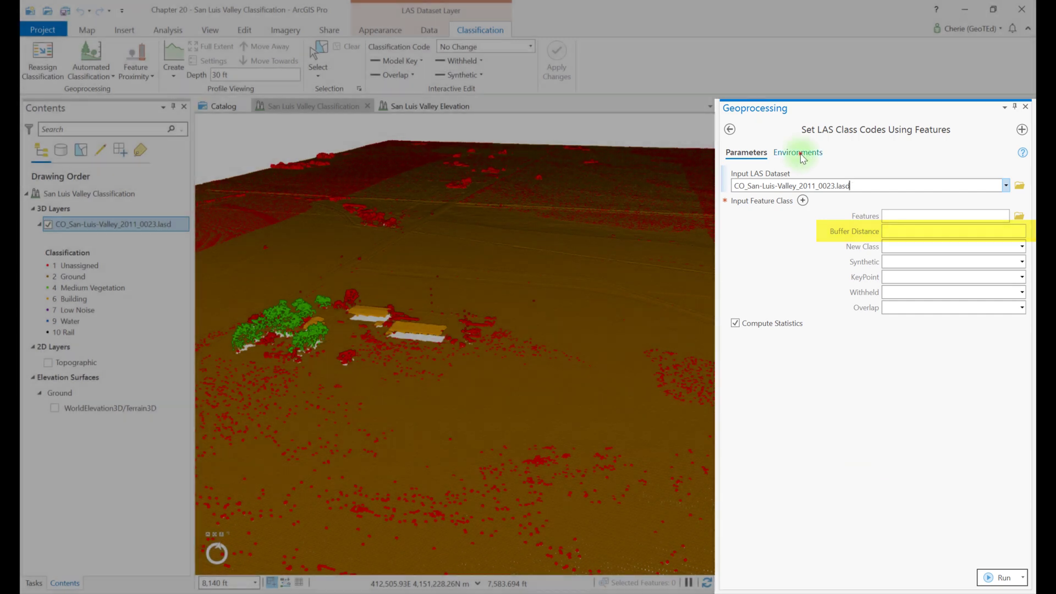
click(800, 153)
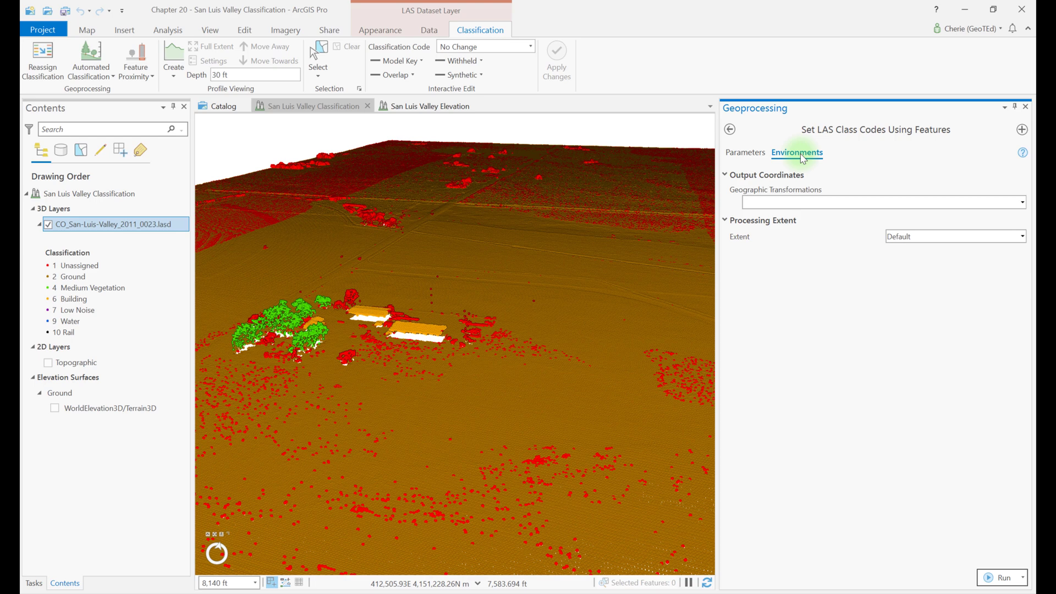
Step: Review the processing extent choices, keep Default, and close Set LAS Class Codes Using Features
click(1023, 237)
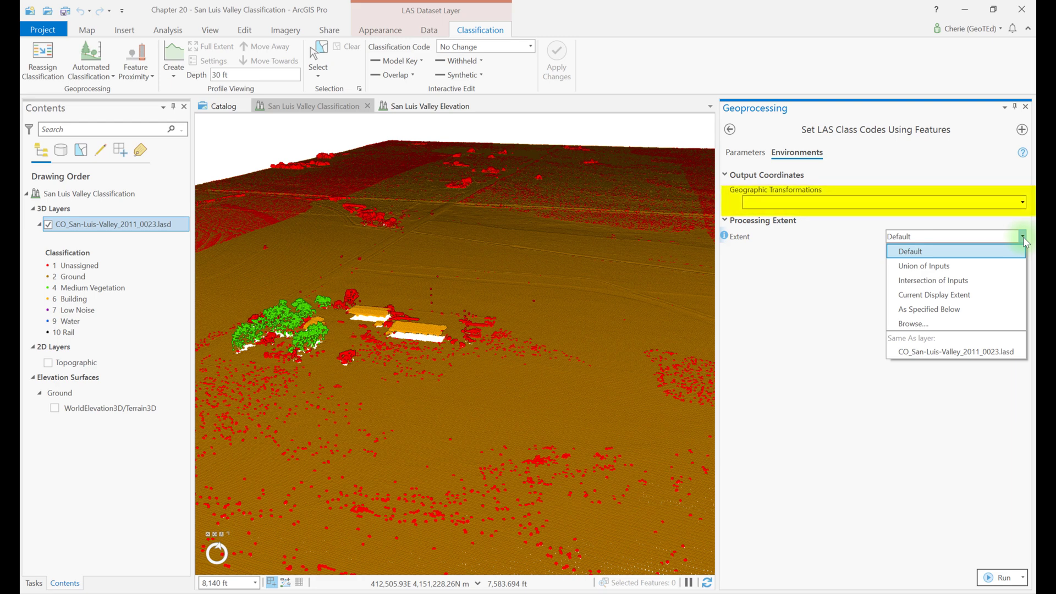
click(804, 310)
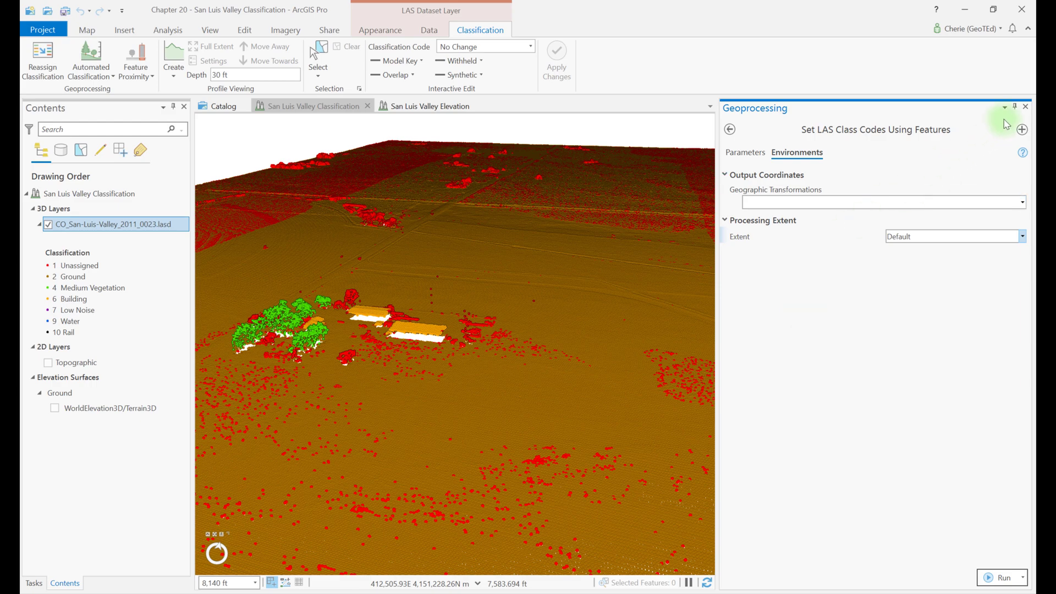
click(1025, 108)
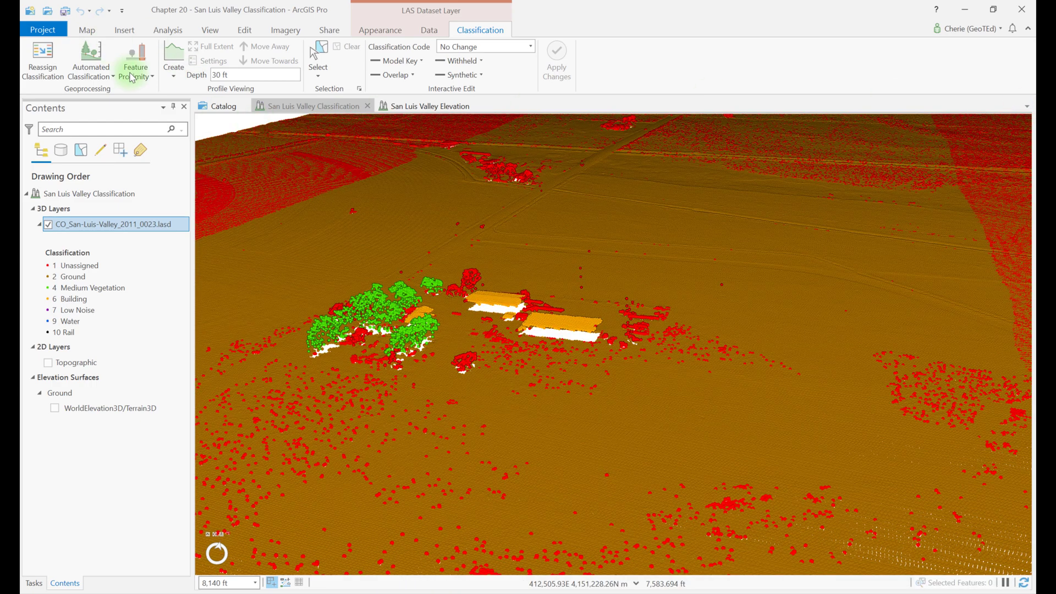
Step: Open Locate LAS Points By Proximity for CO_San-Luis-Valley_2011_0023.lasd from Feature Proximity
click(135, 75)
click(152, 126)
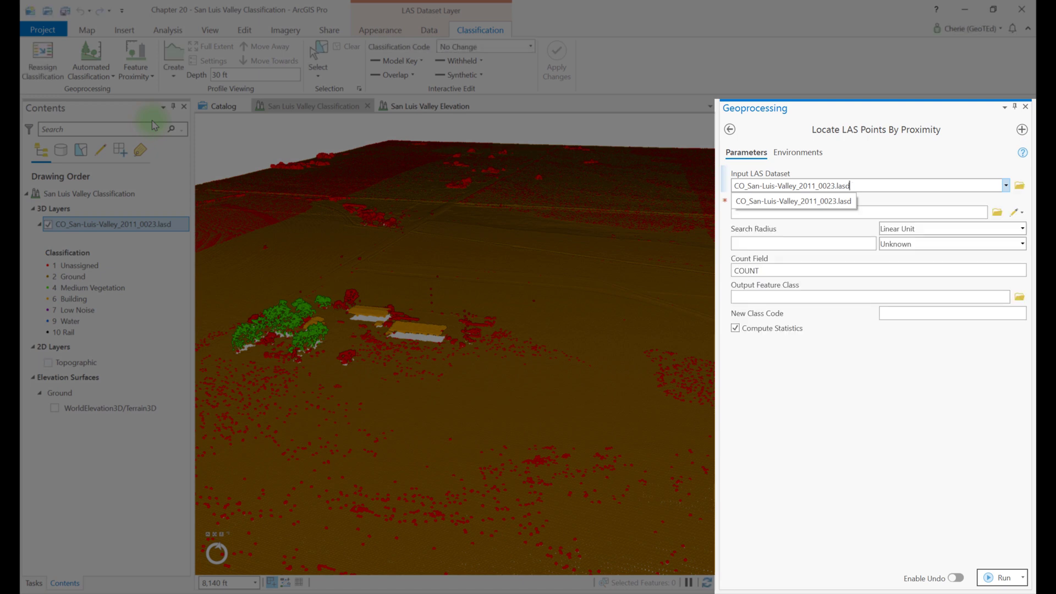
click(848, 394)
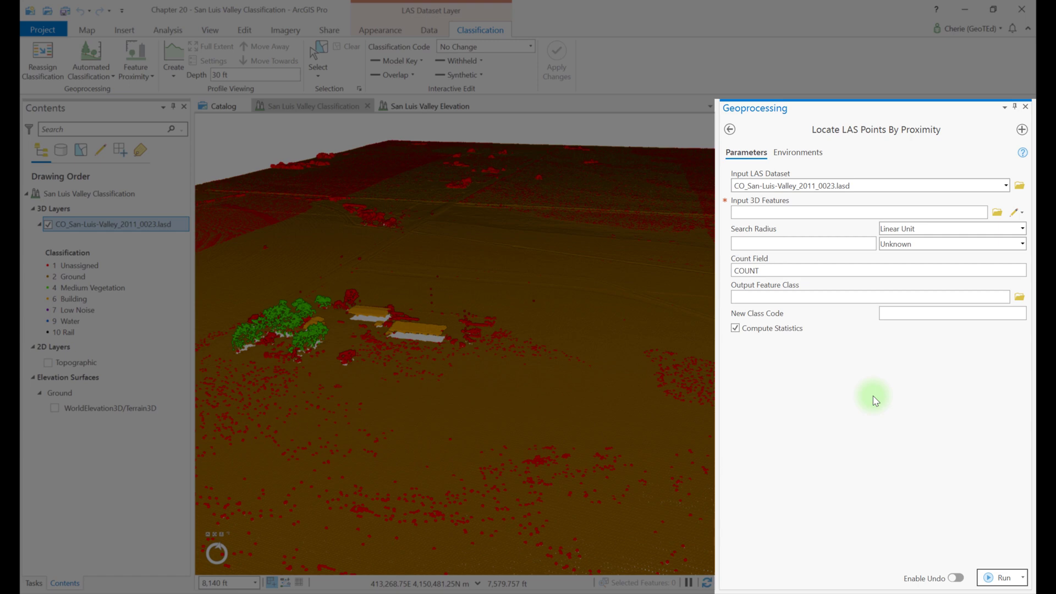
Step: List the Points, Lines, Polygons and Multipatch options for new Input 3D Features
click(1016, 212)
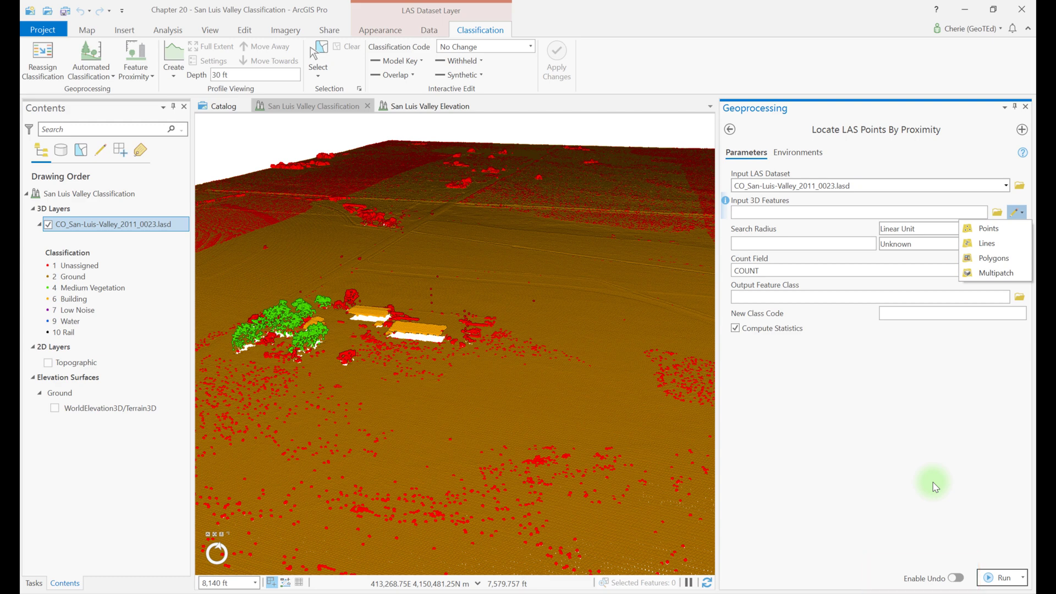
Step: Show the Locate LAS Points By Proximity environment settings: Default extent, XY and Z domains Same As Input
click(800, 160)
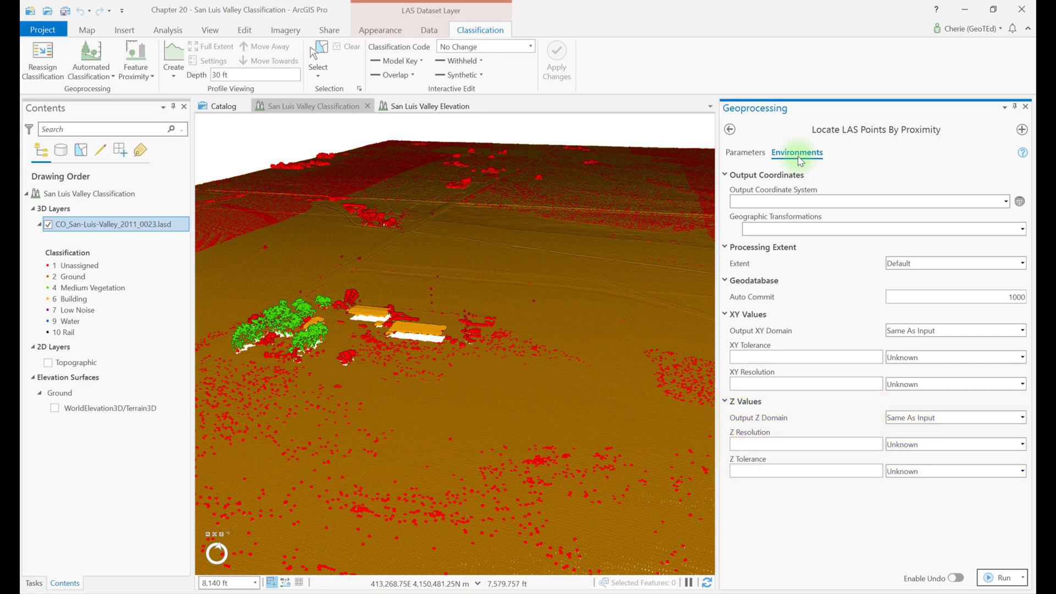
Step: Close the Locate LAS Points By Proximity tool so the scene fills the view
click(1025, 107)
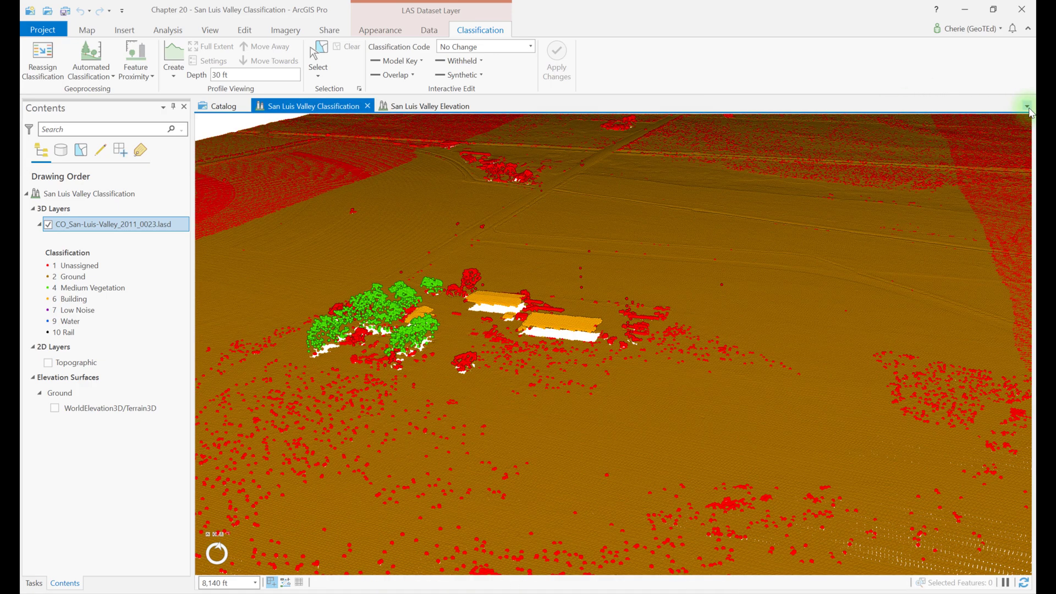